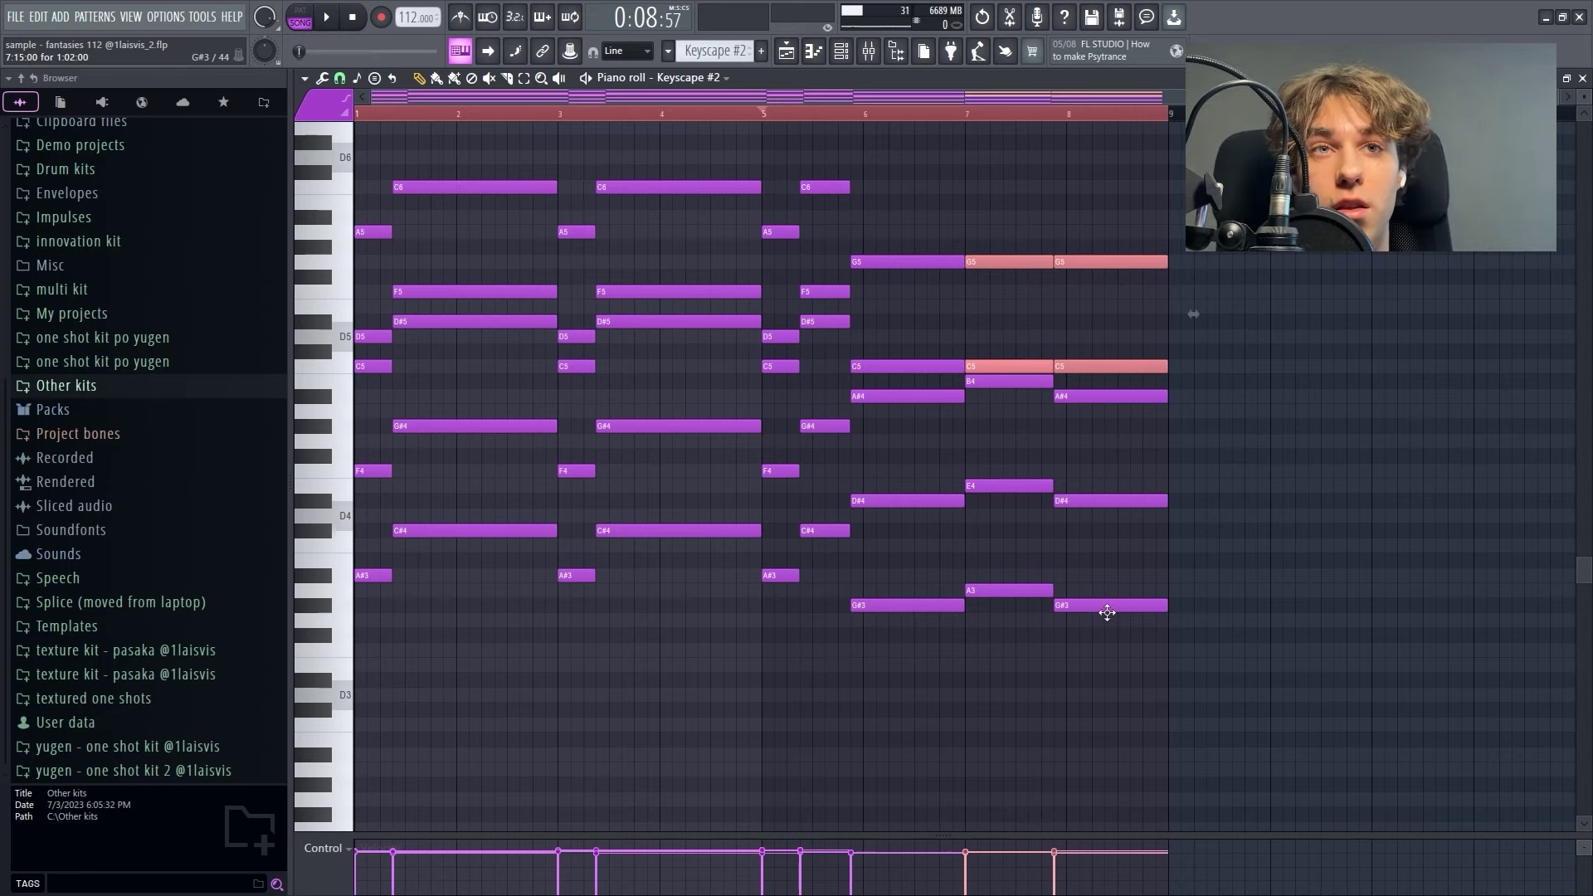
# Select the lower notes of the last two chords in the Keyscape #2 piano roll and audition the chords by scrubbing.
pyautogui.scroll(2, 1131, 571)
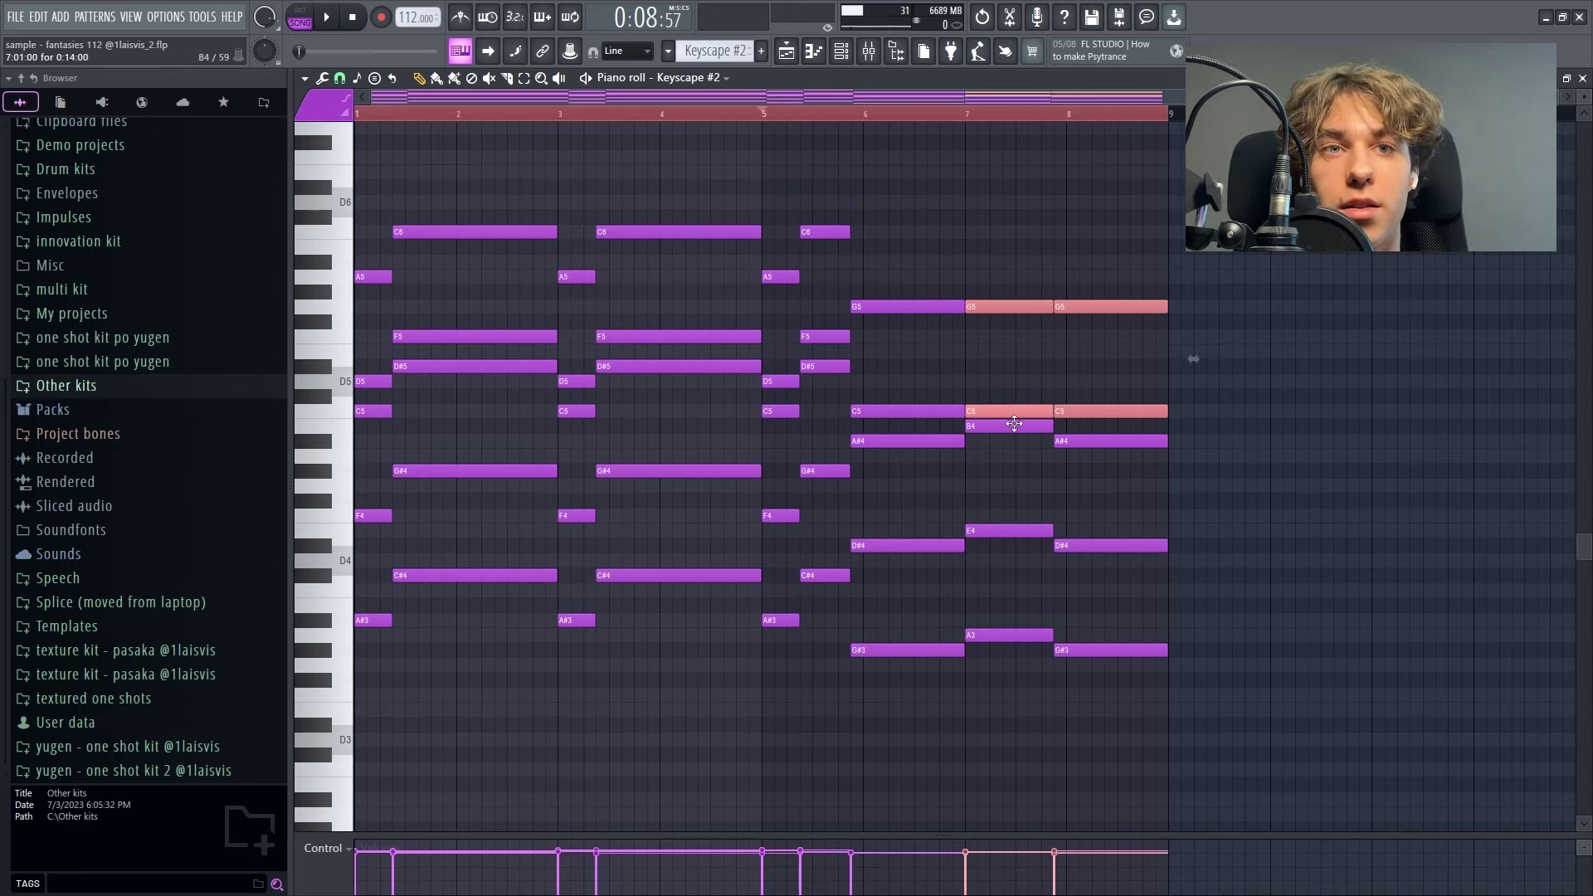
pyautogui.scroll(-2, 1086, 482)
pyautogui.moveTo(995, 331); pyautogui.dragTo(1129, 614)
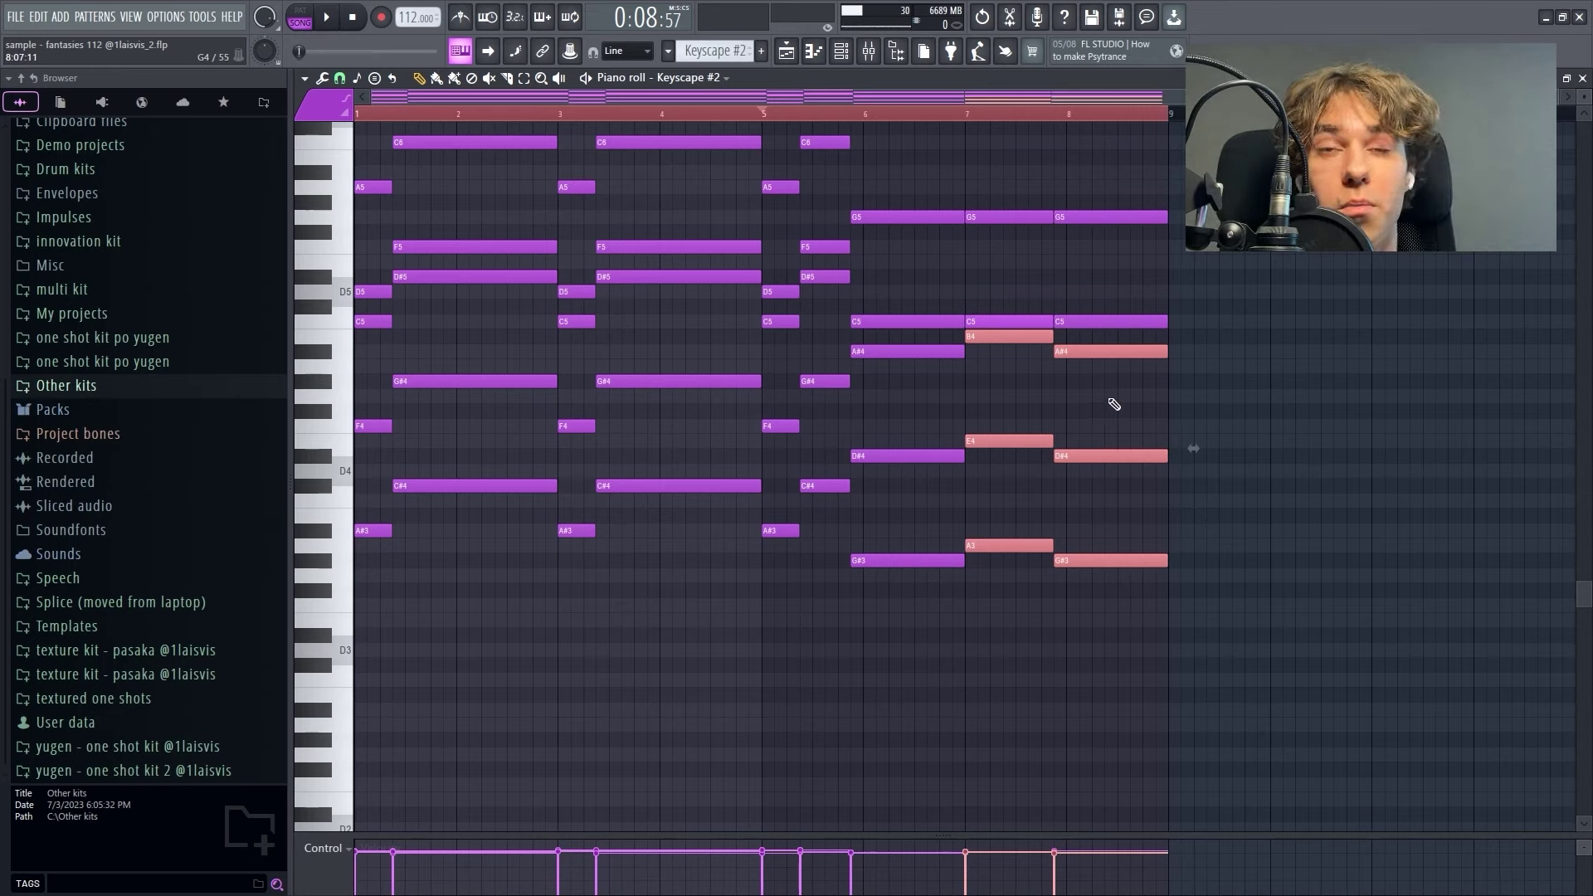
pyautogui.press('y')
pyautogui.click(996, 306)
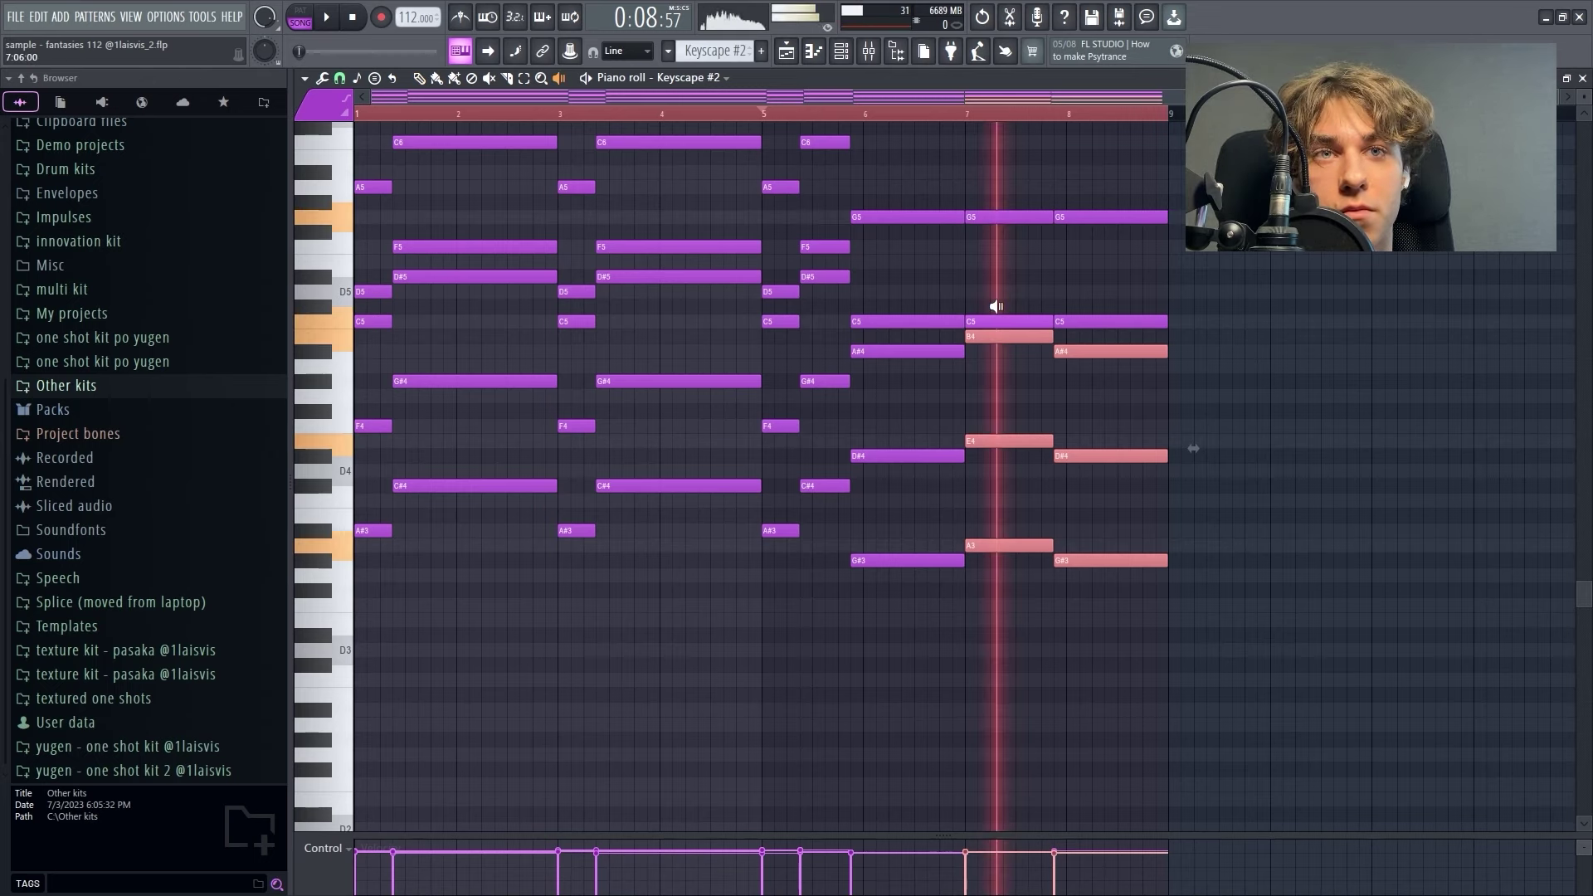
pyautogui.moveTo(995, 306); pyautogui.dragTo(1095, 306)
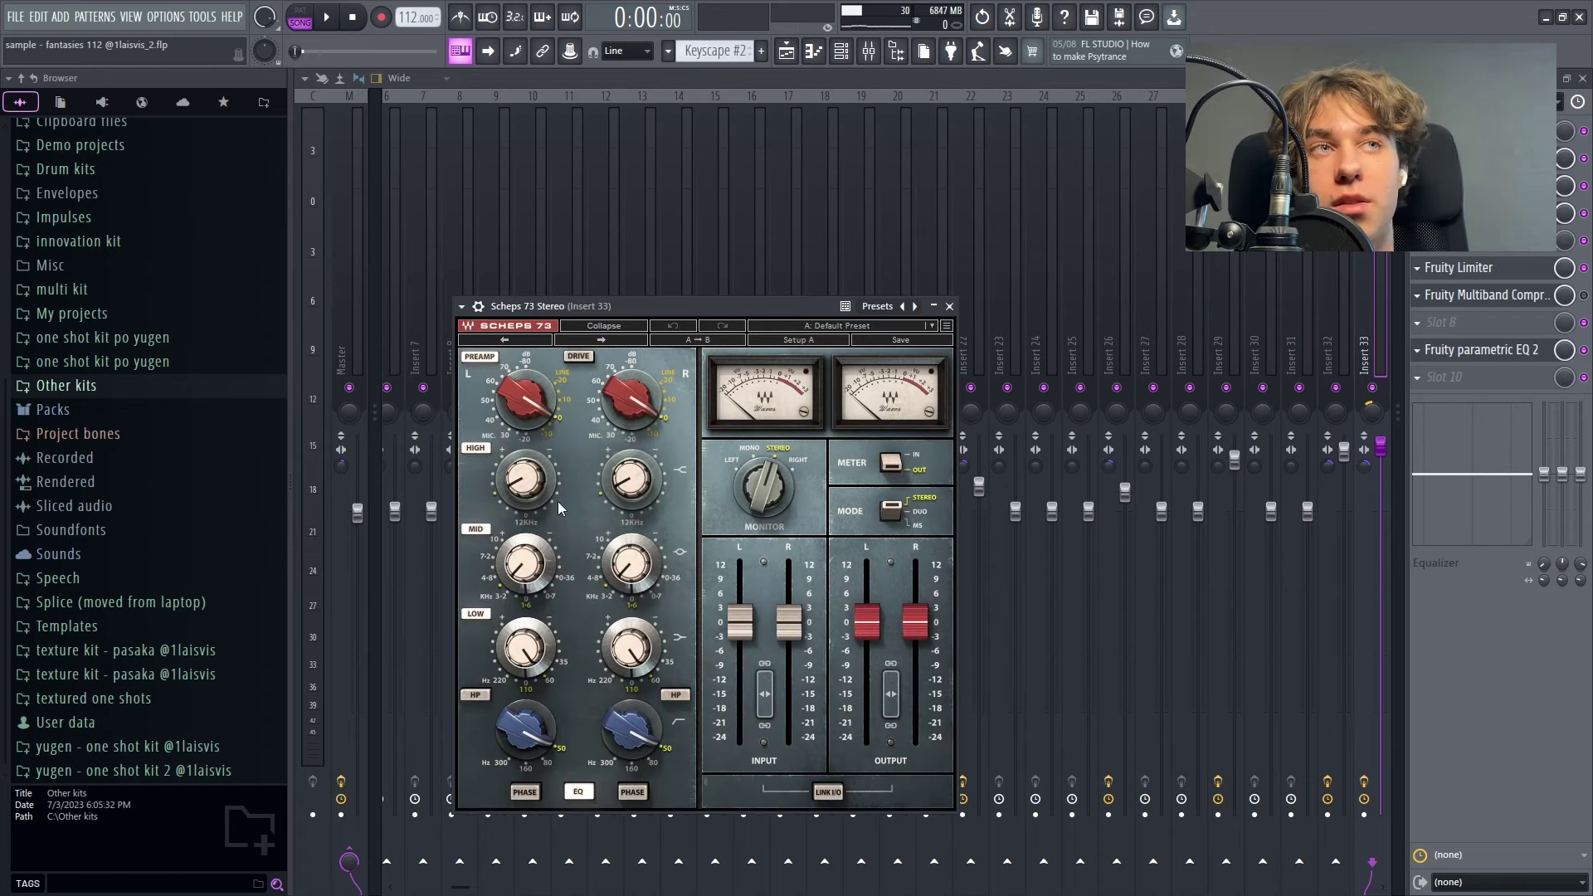
# Inspect the Fruity parametric EQ 2 on mixer Insert 33 and return to the playlist arrangement.
pyautogui.click(1481, 349)
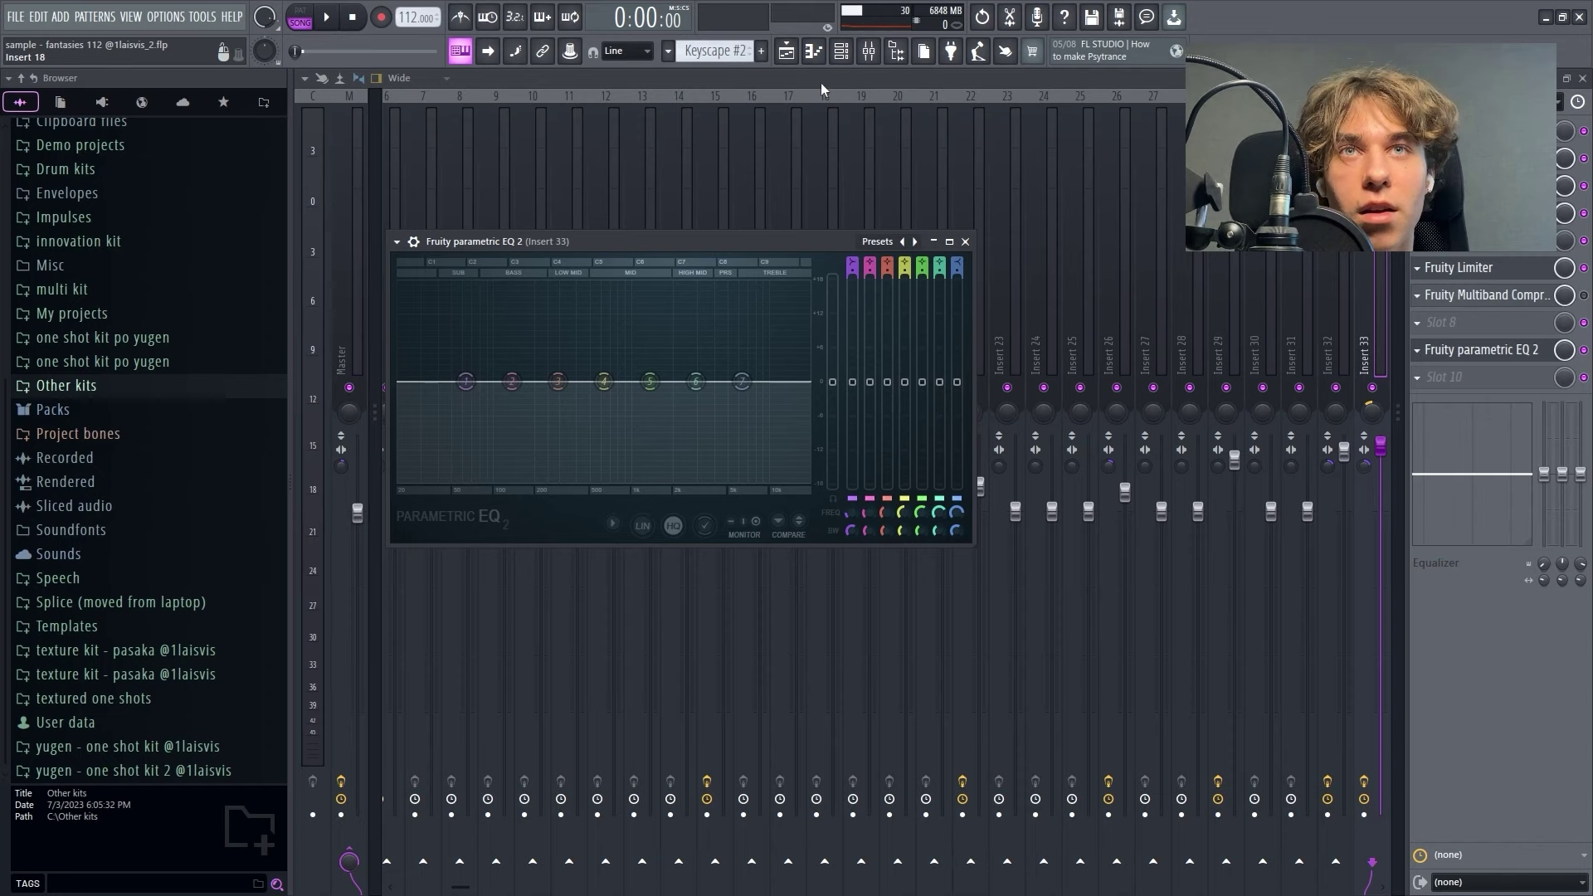
pyautogui.press('F5')
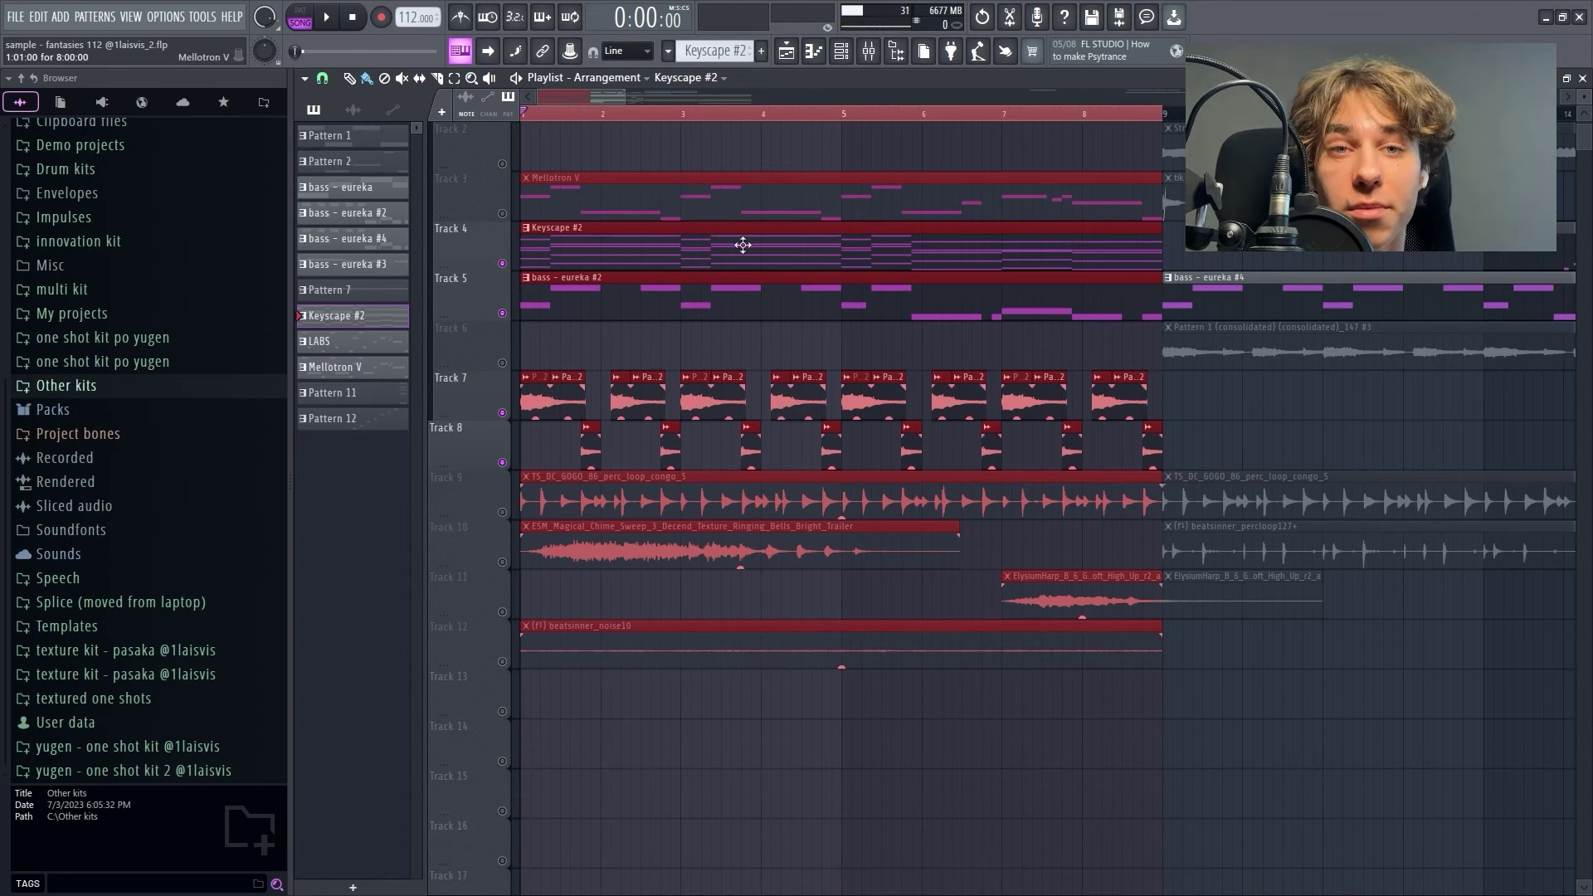
pyautogui.scroll(1, 1154, 146)
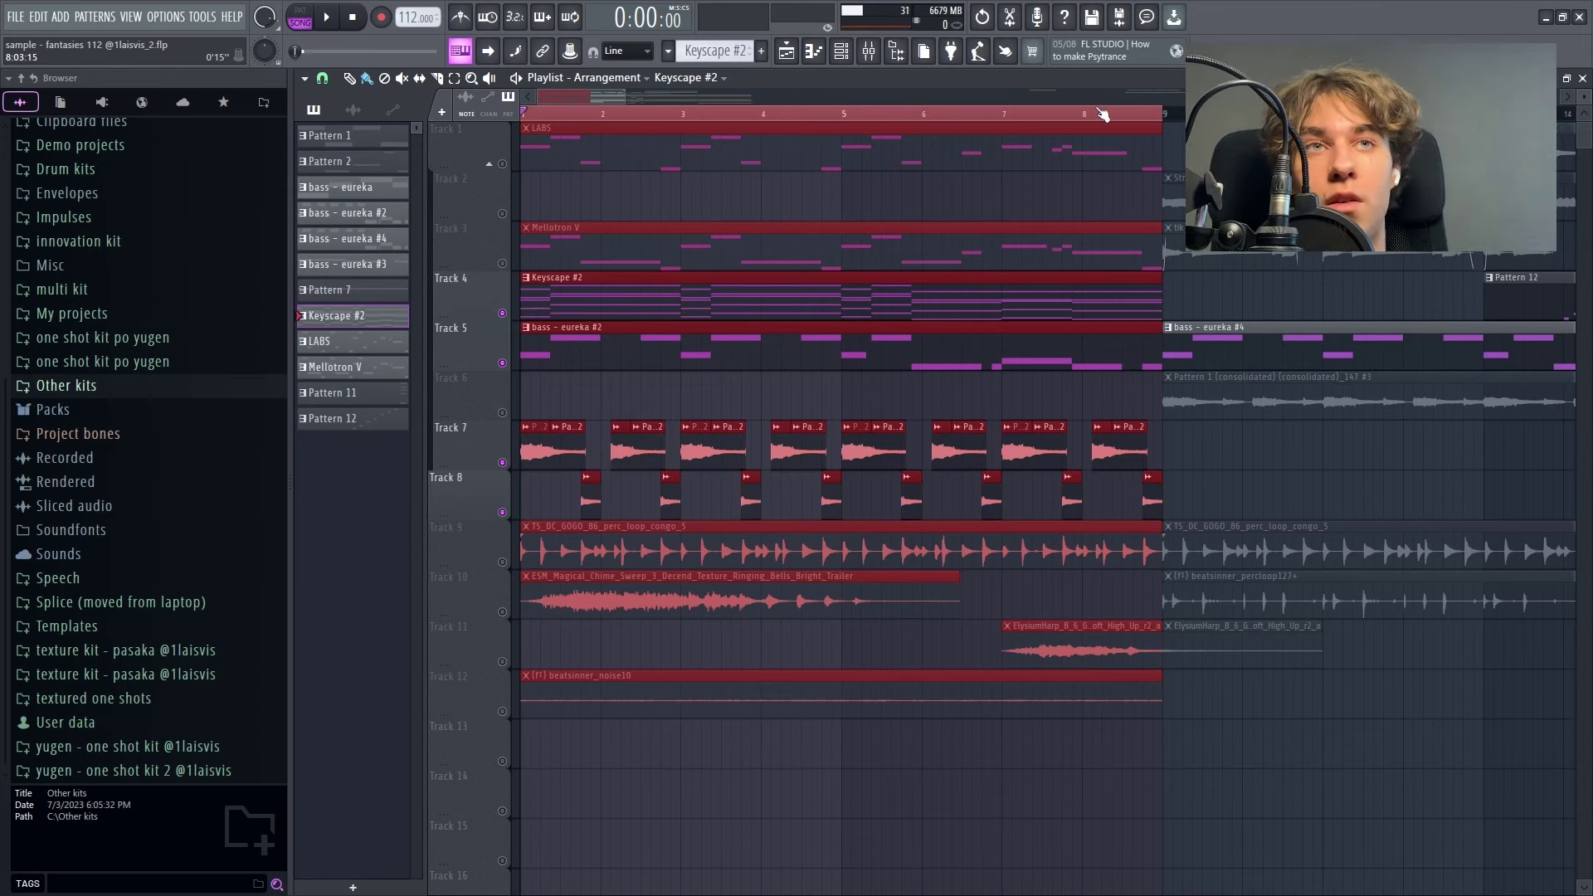
# Play the Mellotron V melody over bars 1 to 8 and inspect its instrument settings.
pyautogui.press('space')
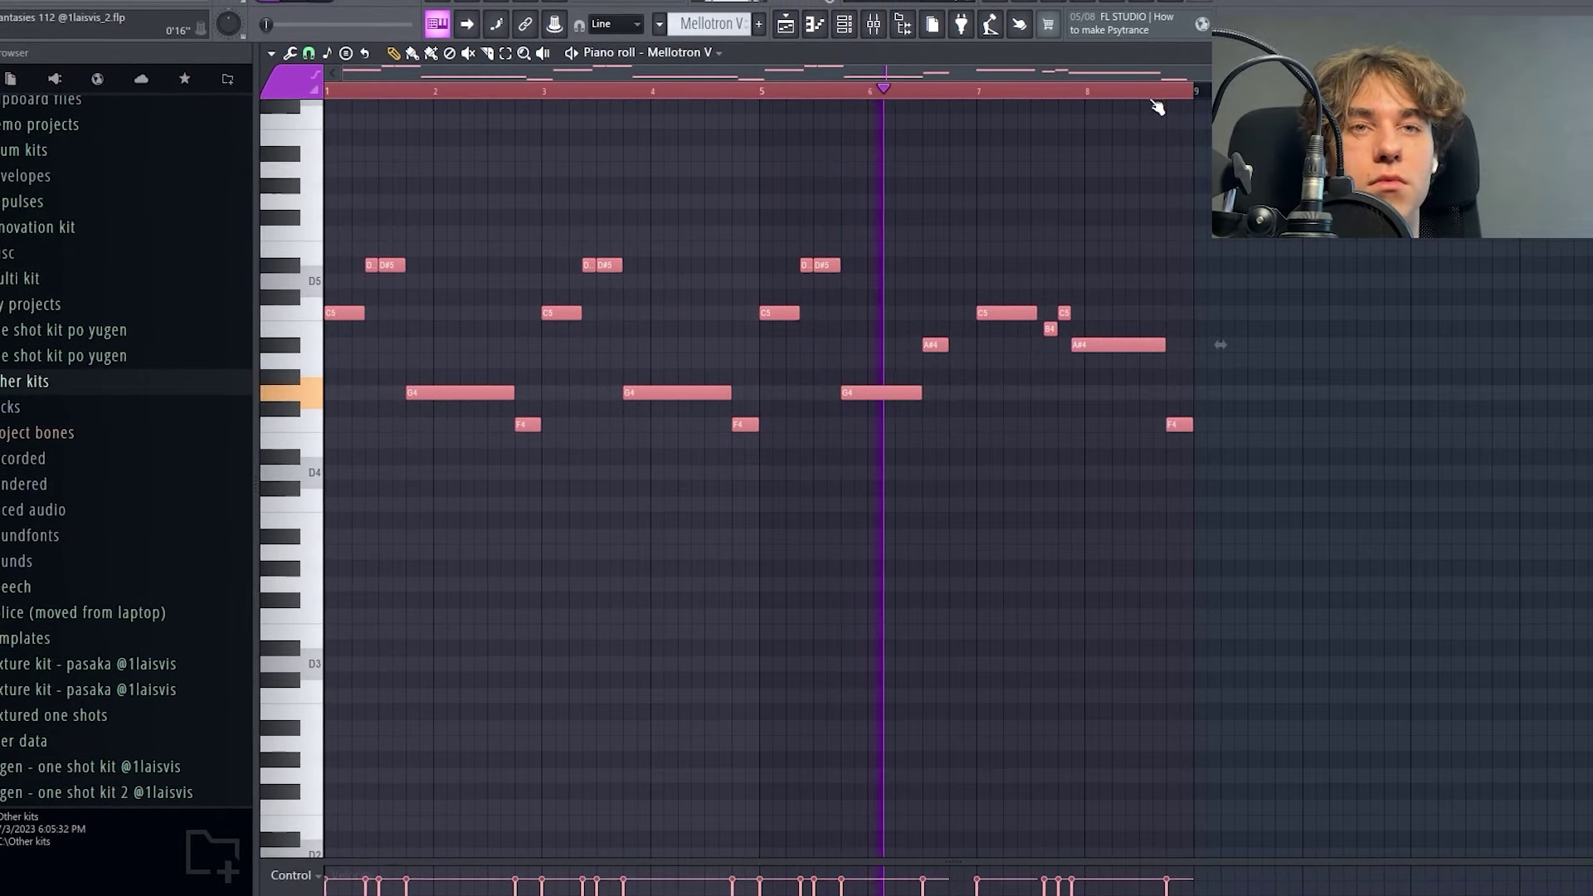
pyautogui.press('space')
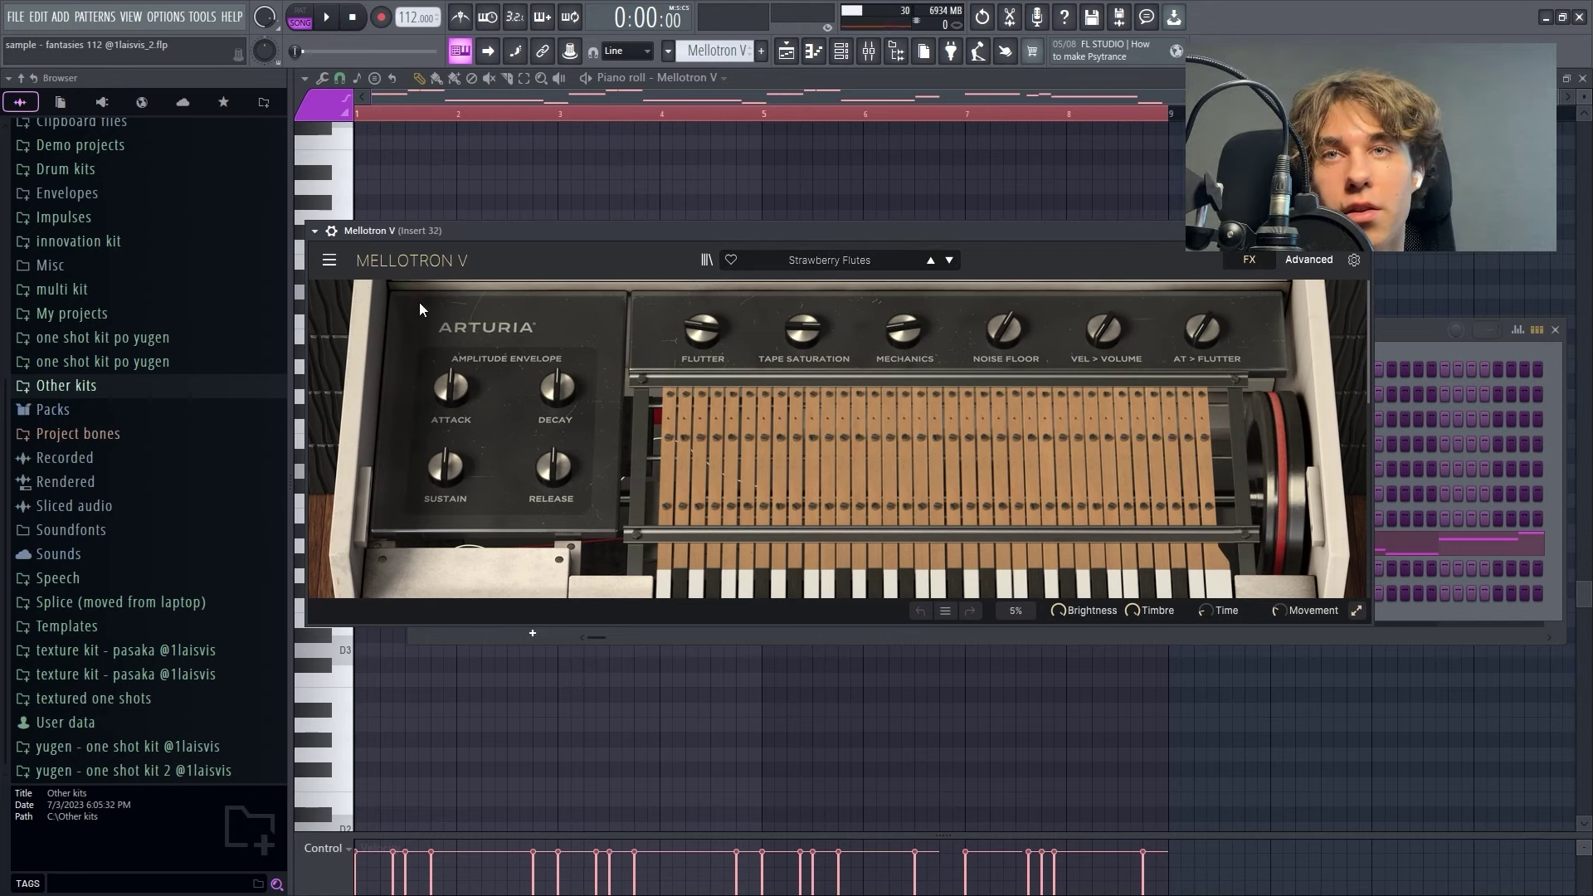
pyautogui.hotkey('ctrl', 'z')
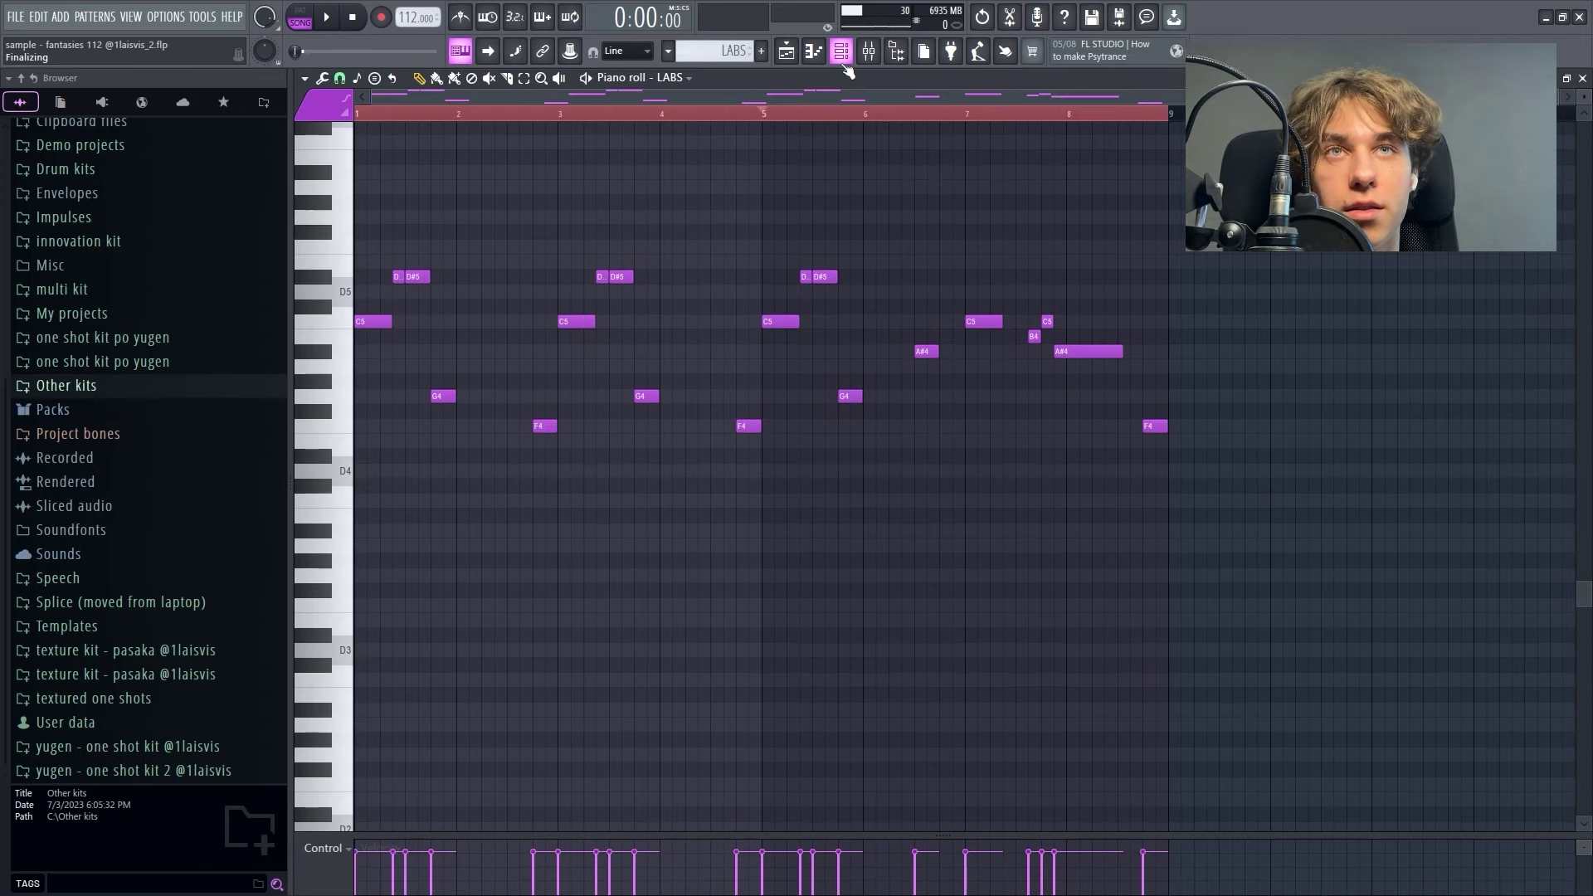
# Play the LABS melody in the piano roll and check the preset loaded in the LABS instrument.
pyautogui.press('space')
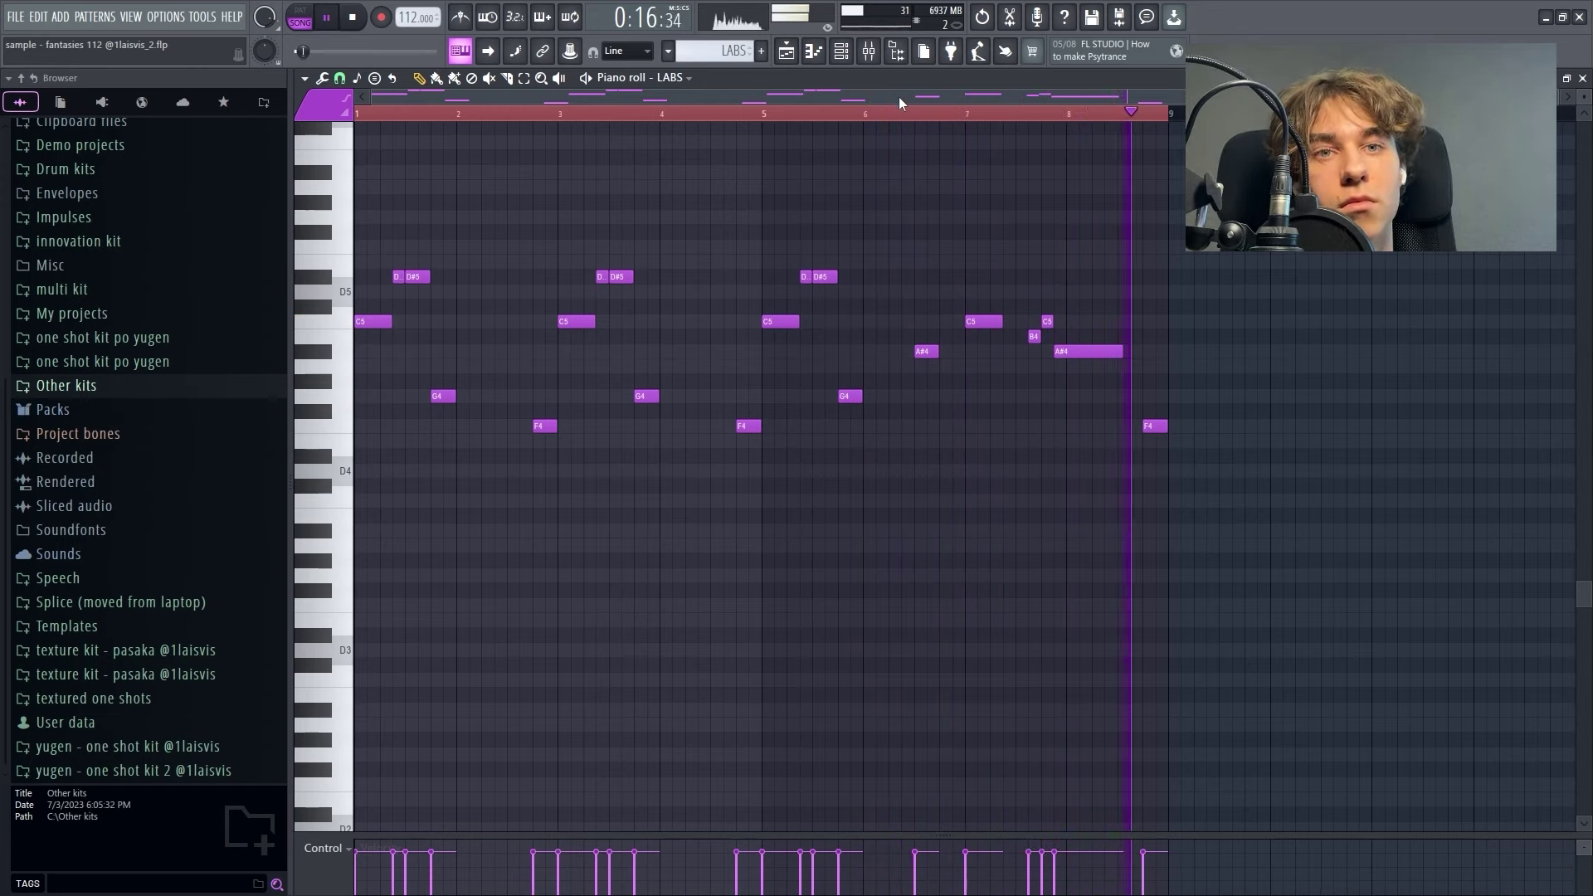
pyautogui.press('space')
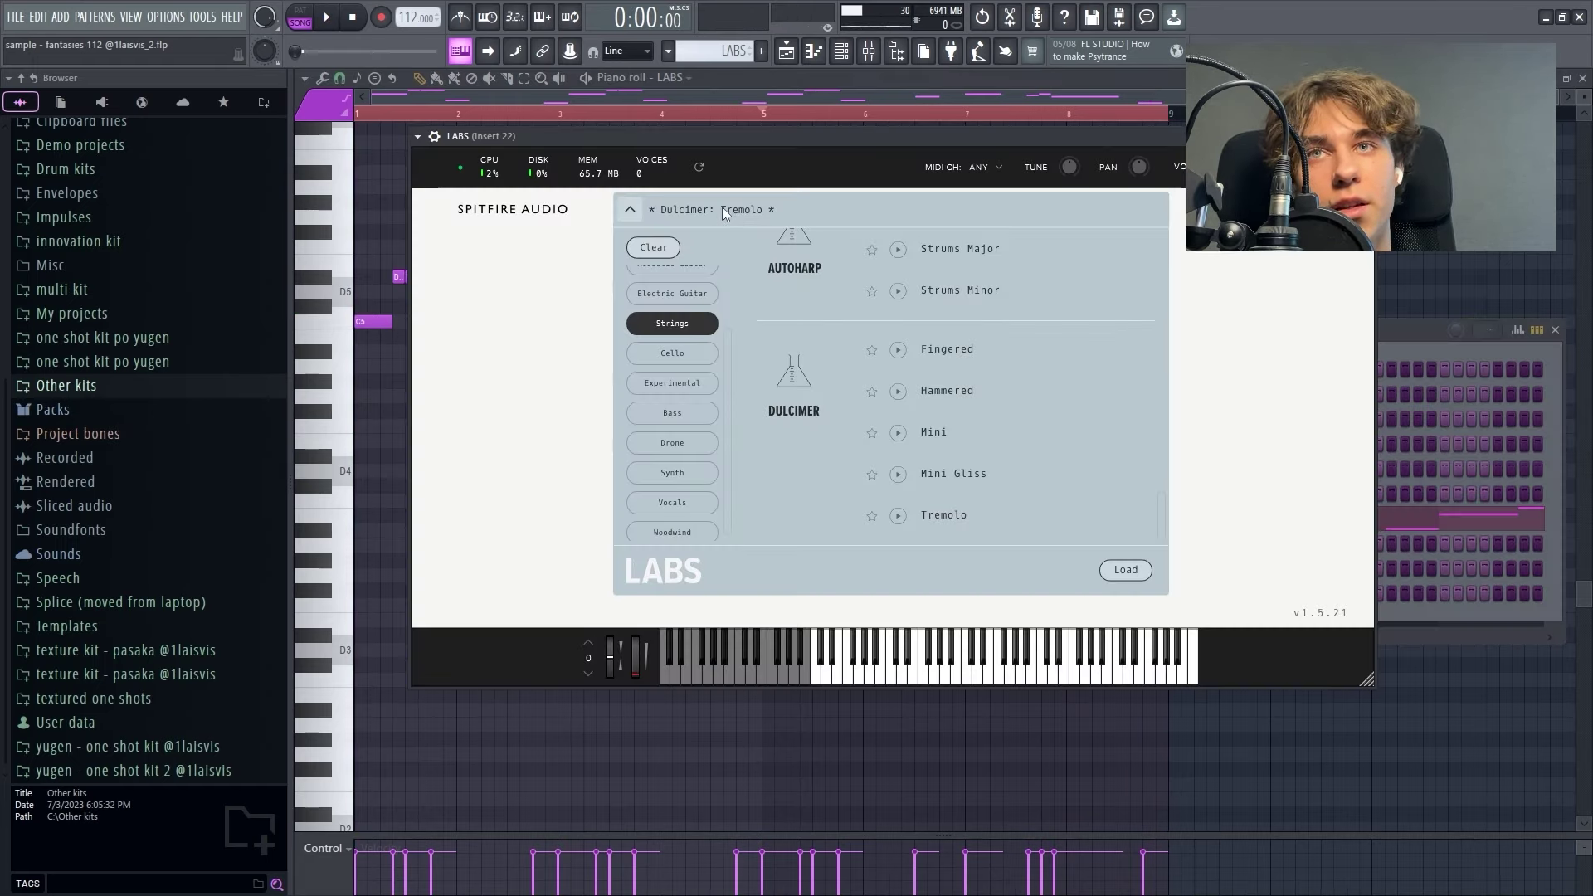
pyautogui.press('Escape')
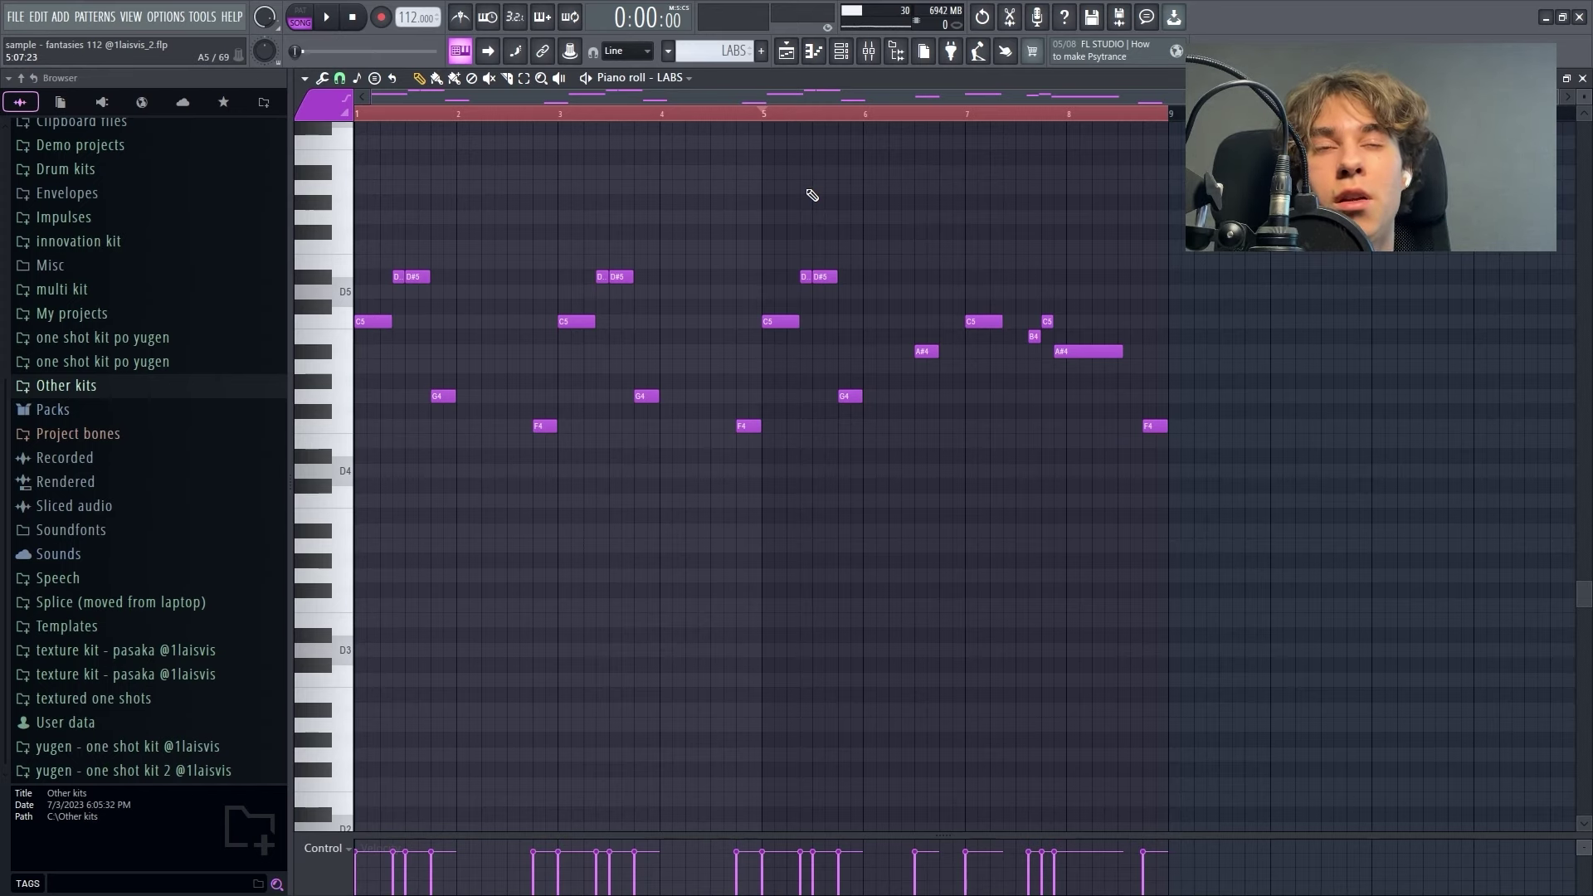
# Play the soloed percussion loop on Track 9, followed by the soloed chime and harp clips on Tracks 10 and 11.
pyautogui.press('F5')
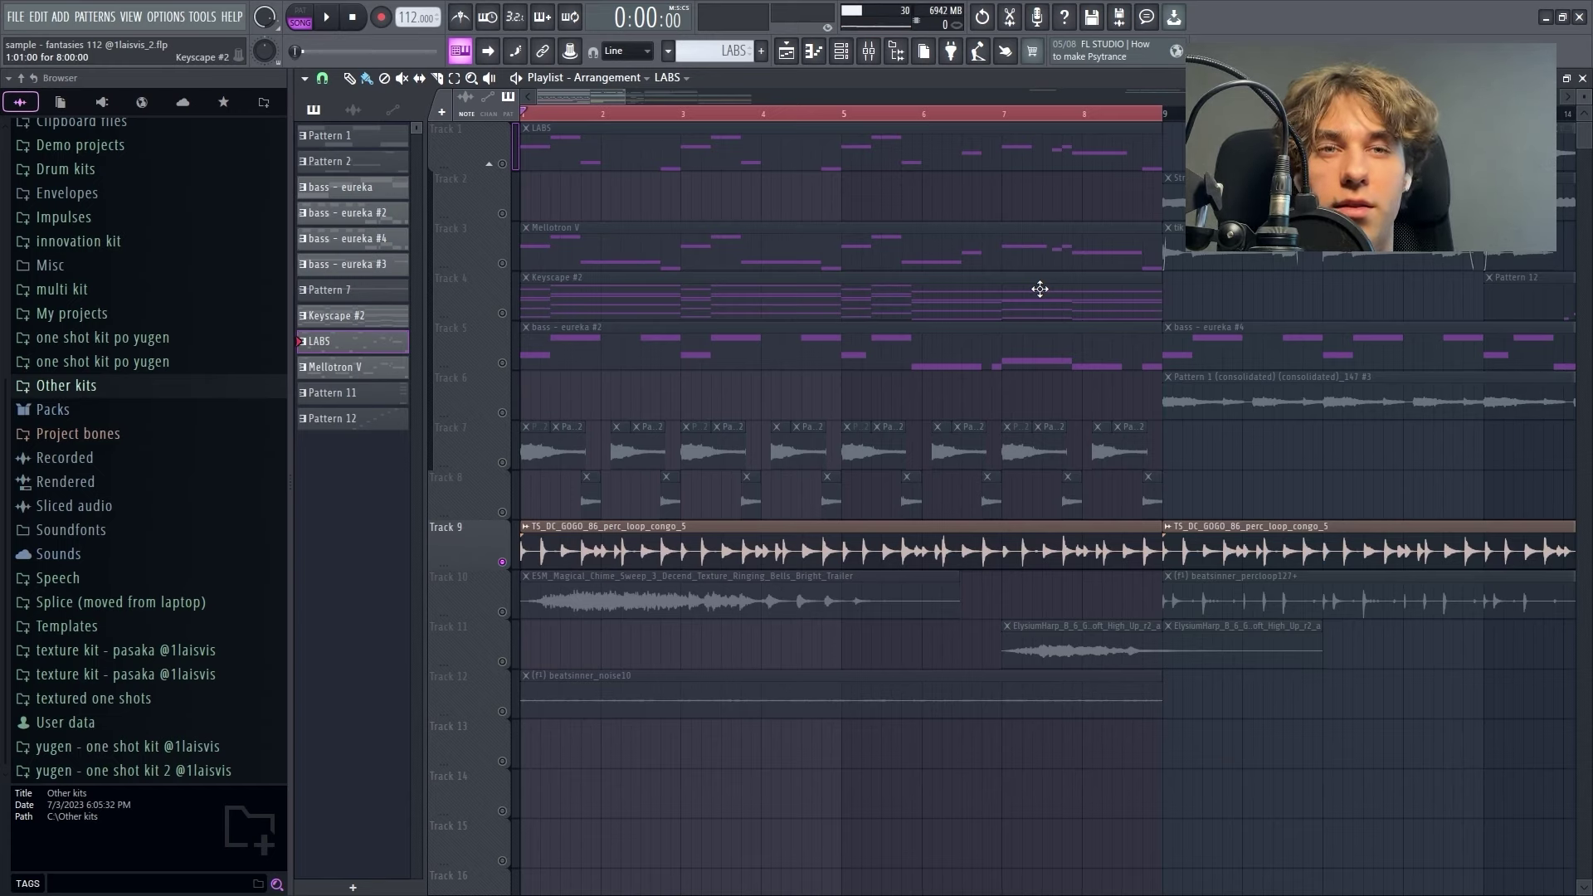
pyautogui.press('space')
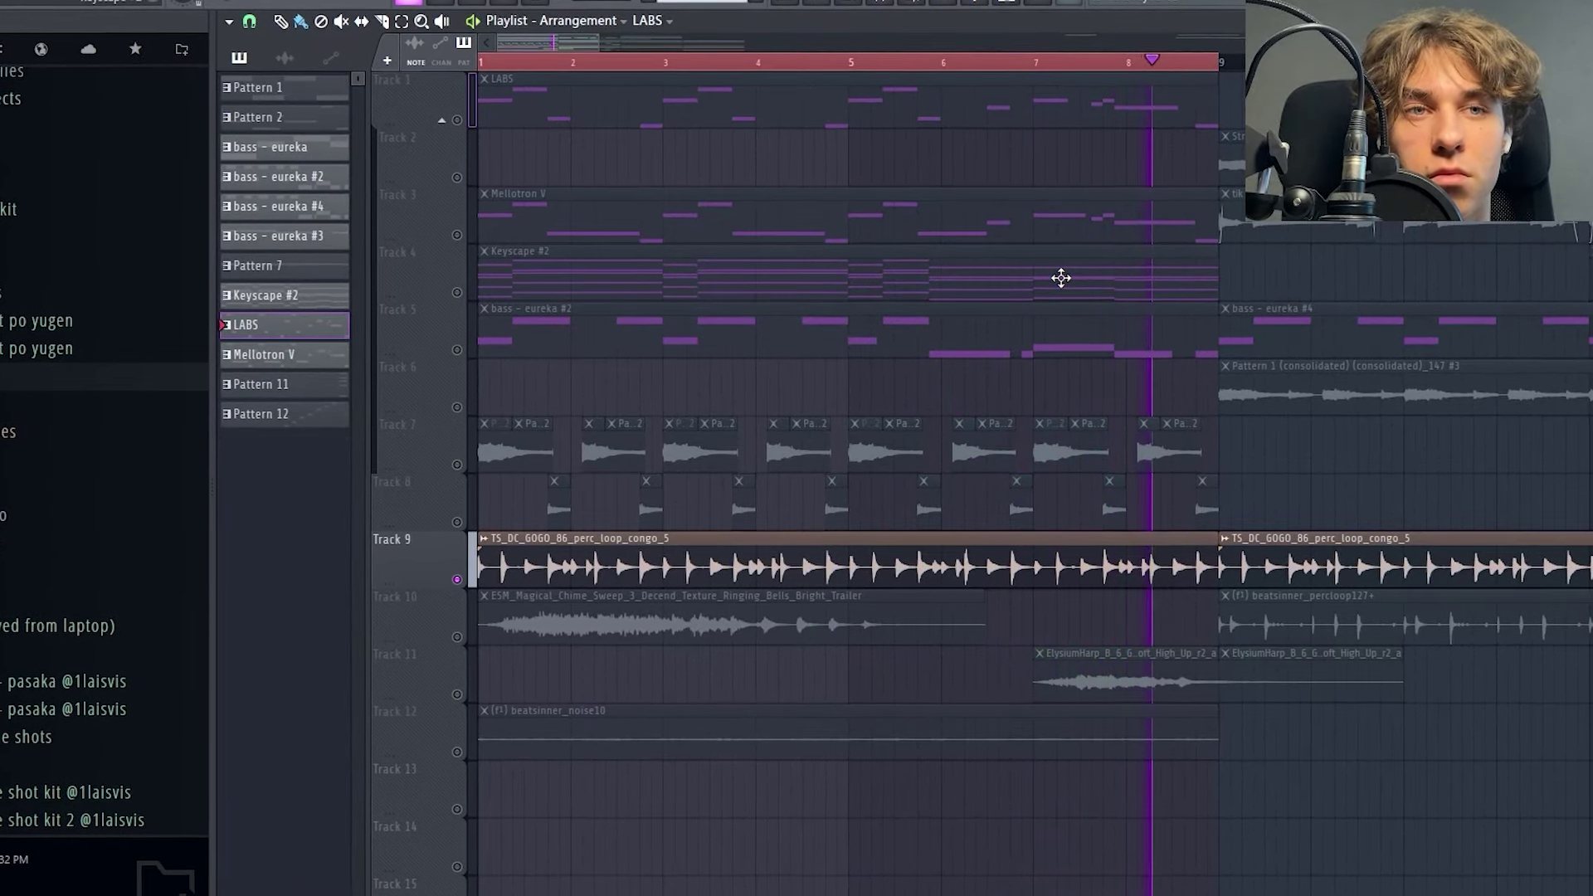
pyautogui.press('space')
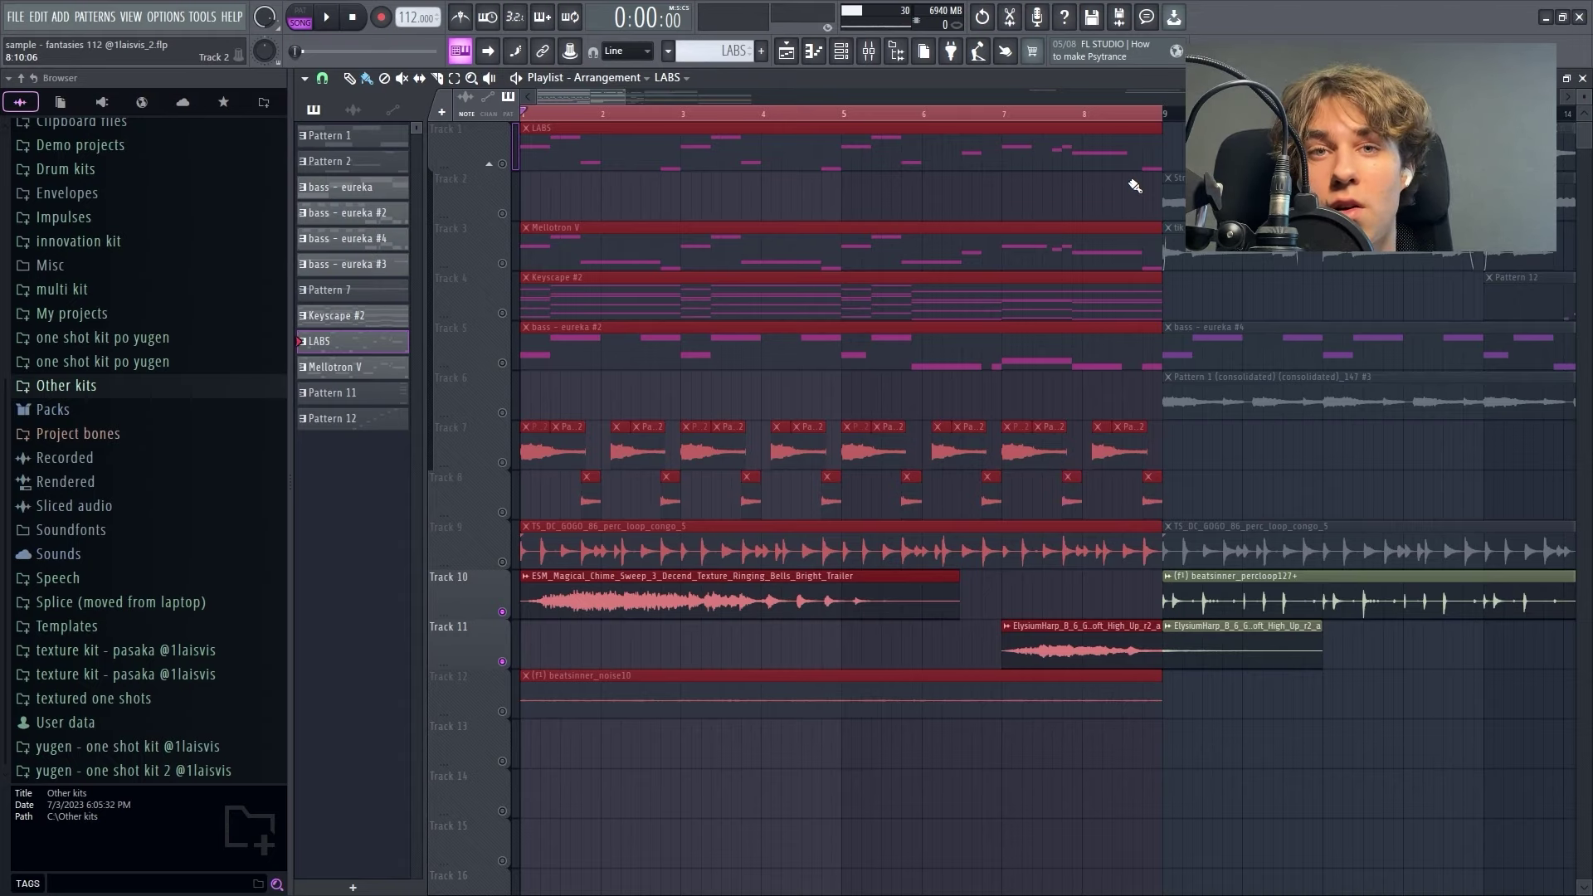
pyautogui.press('space')
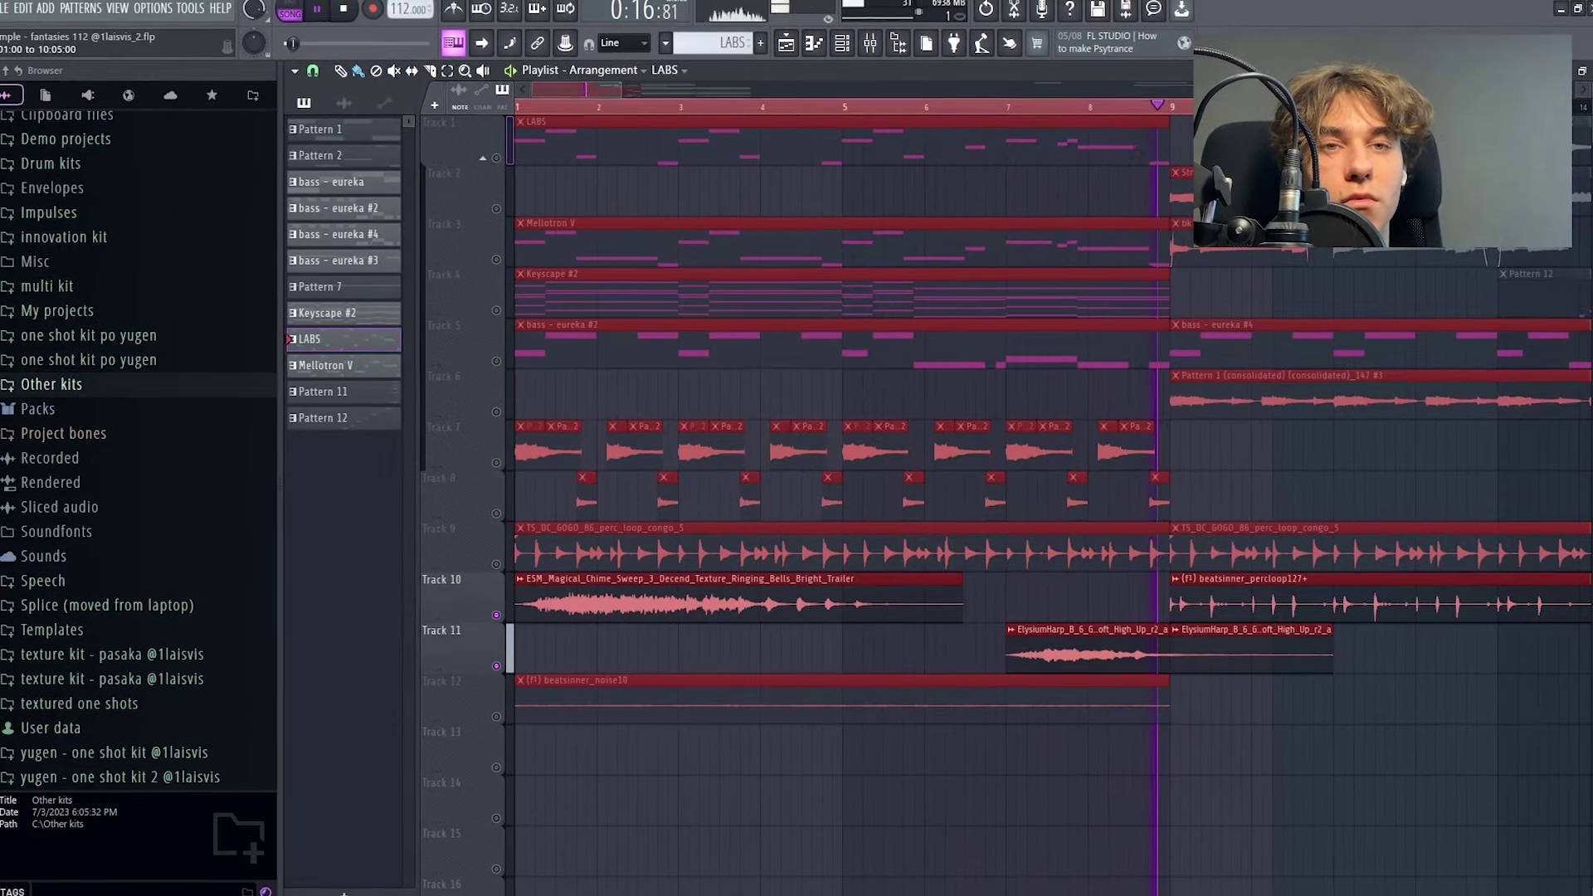
pyautogui.press('space')
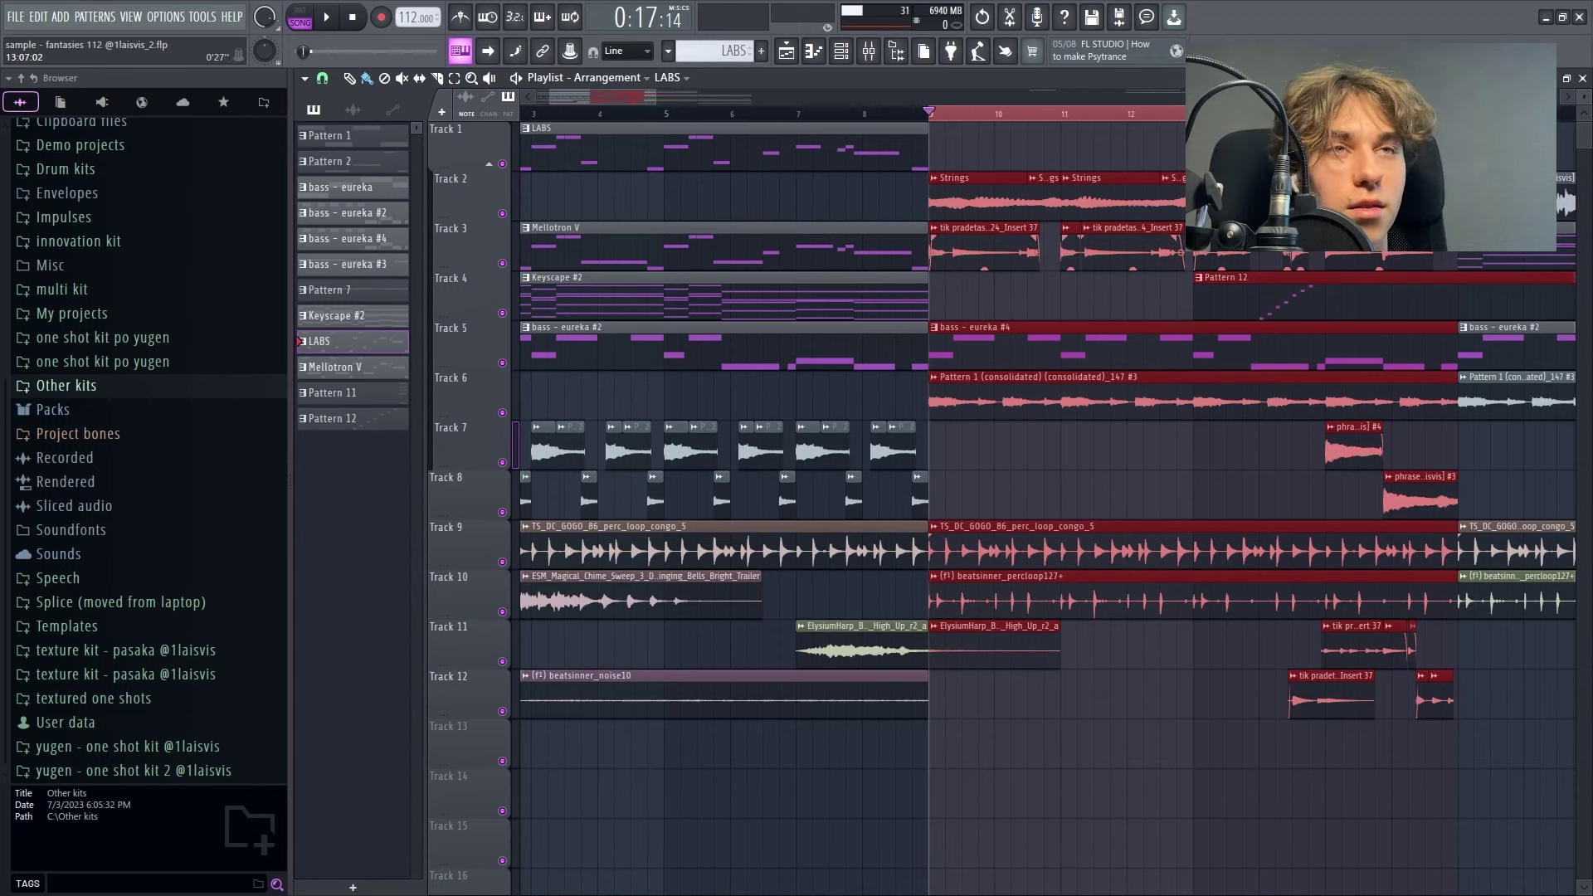
# Clear the clip selection and play the soloed Strings clips on Track 2 from bar 9.
pyautogui.hotkey('ctrl', 'd')
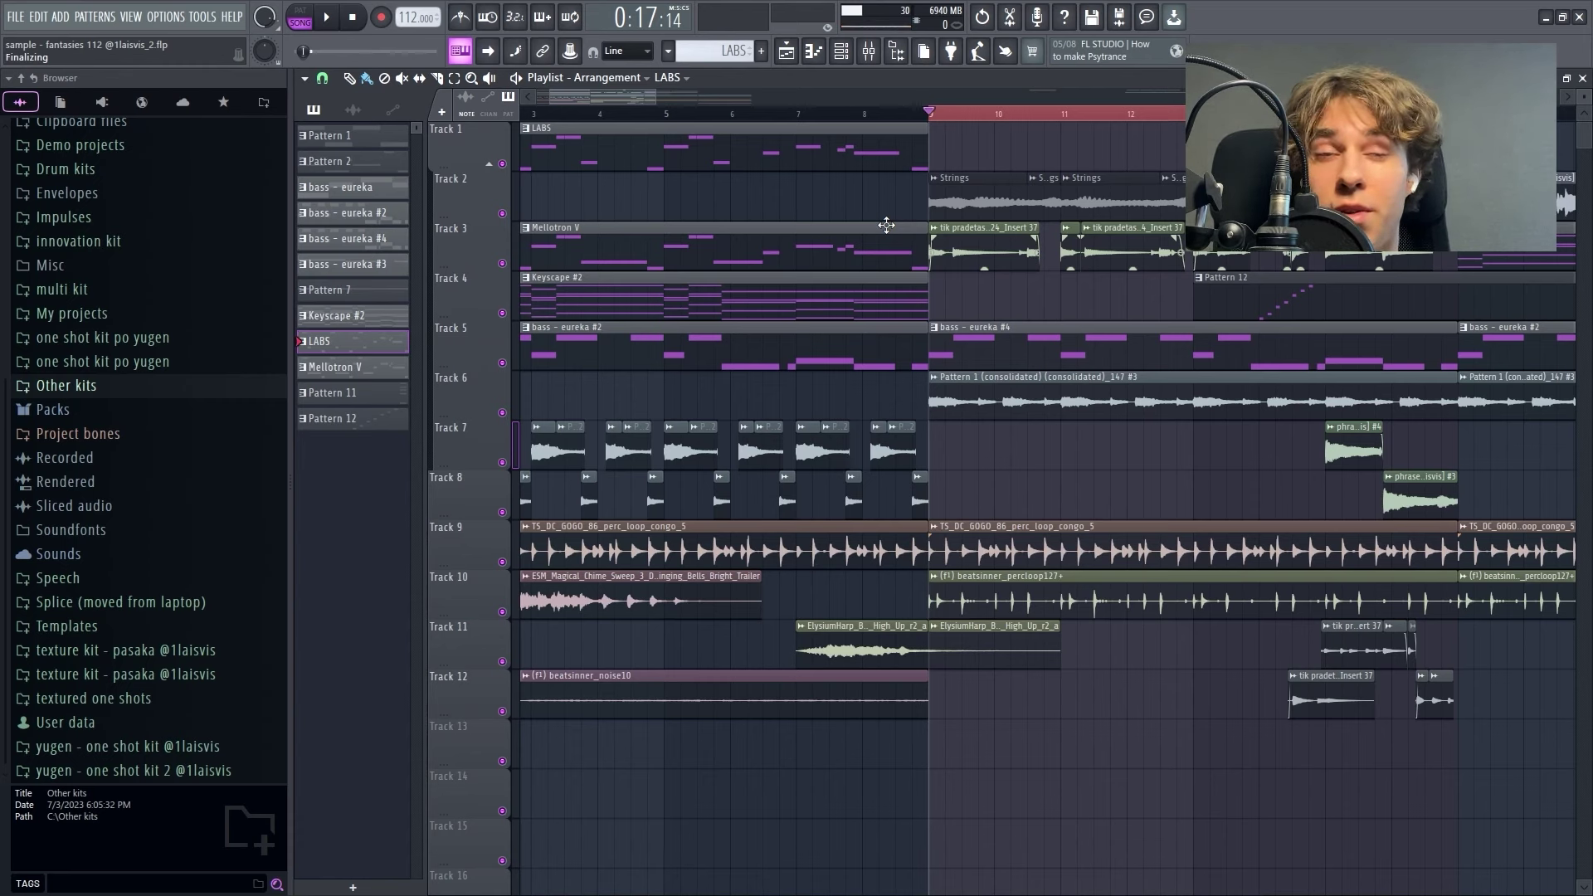
pyautogui.press('space')
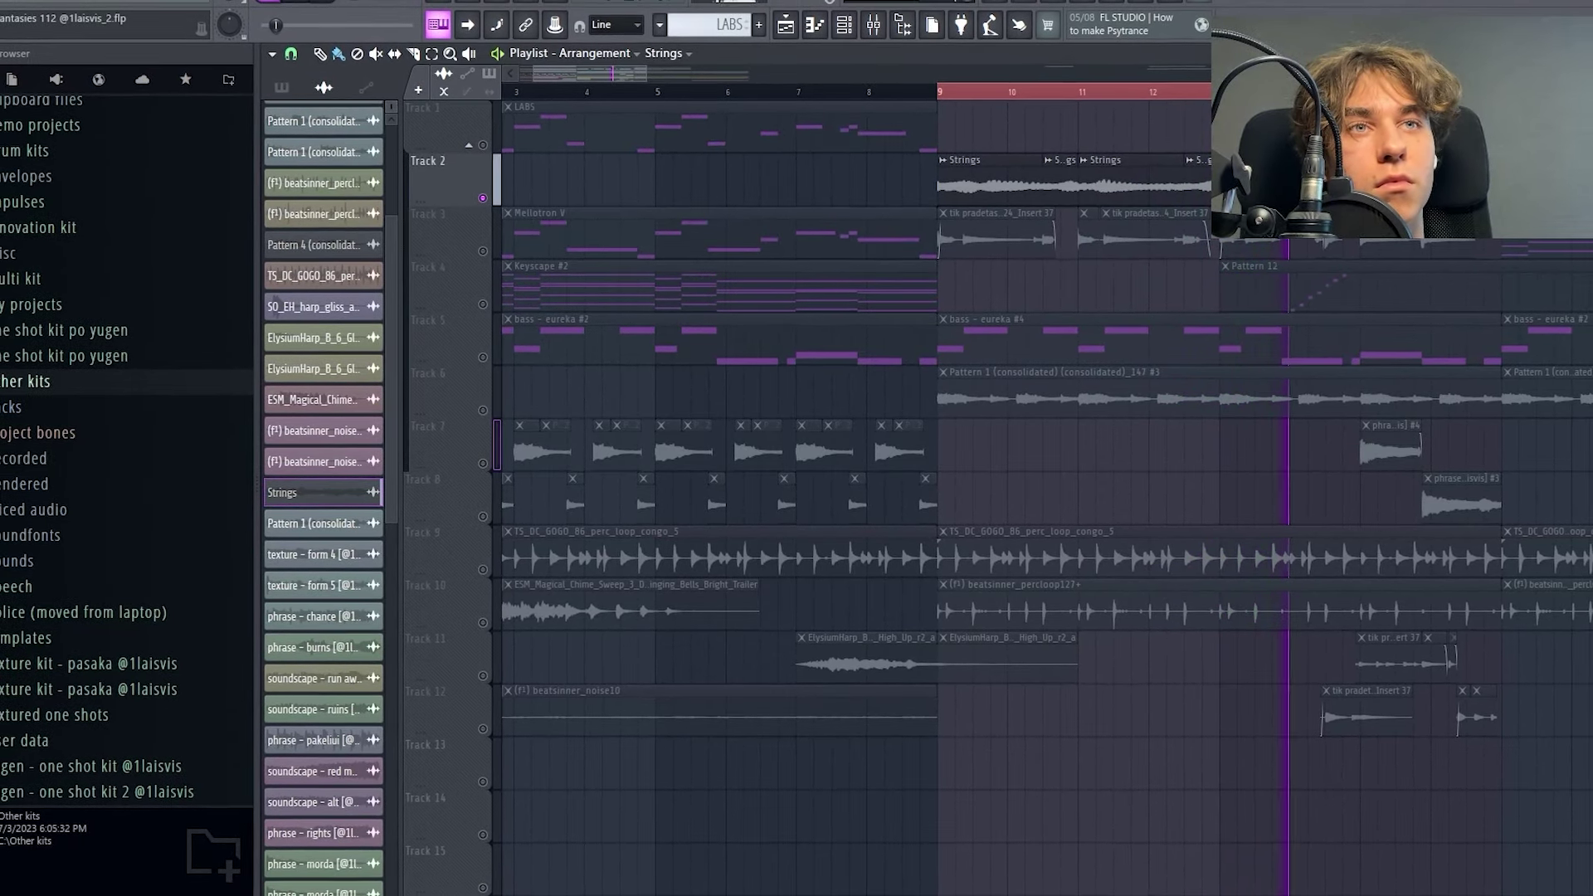
pyautogui.press('space')
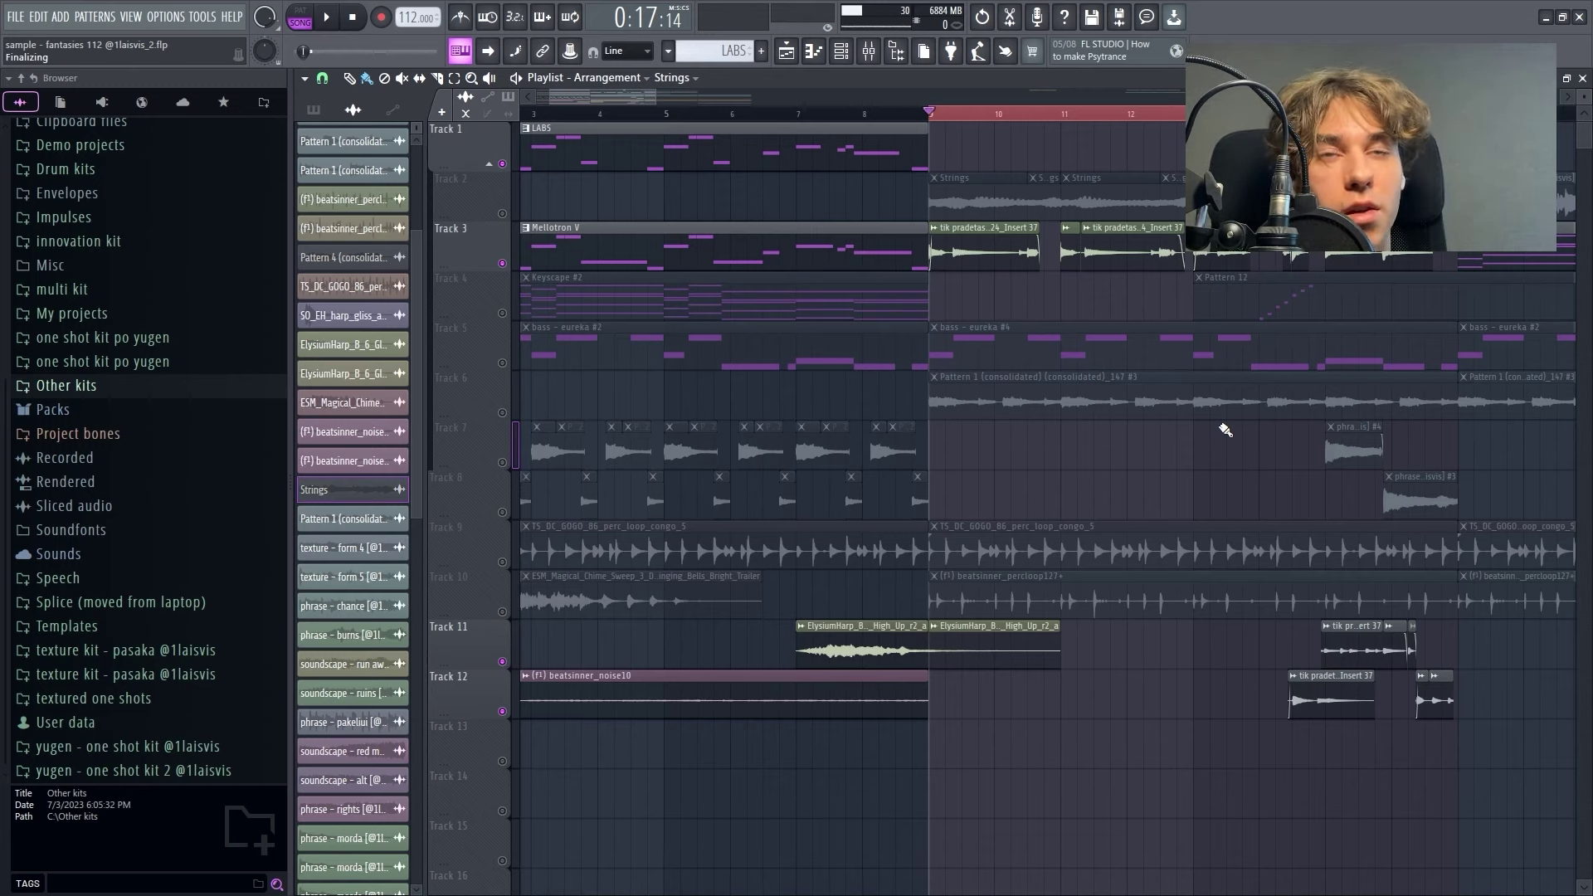
# Move the ElysiumHarp clip at bar 9 to Track 13 and play the soloed tik pradetas clips on Tracks 3, 11 and 12.
pyautogui.hotkey('ctrl', 'z')
pyautogui.scroll(-3, 1328, 440)
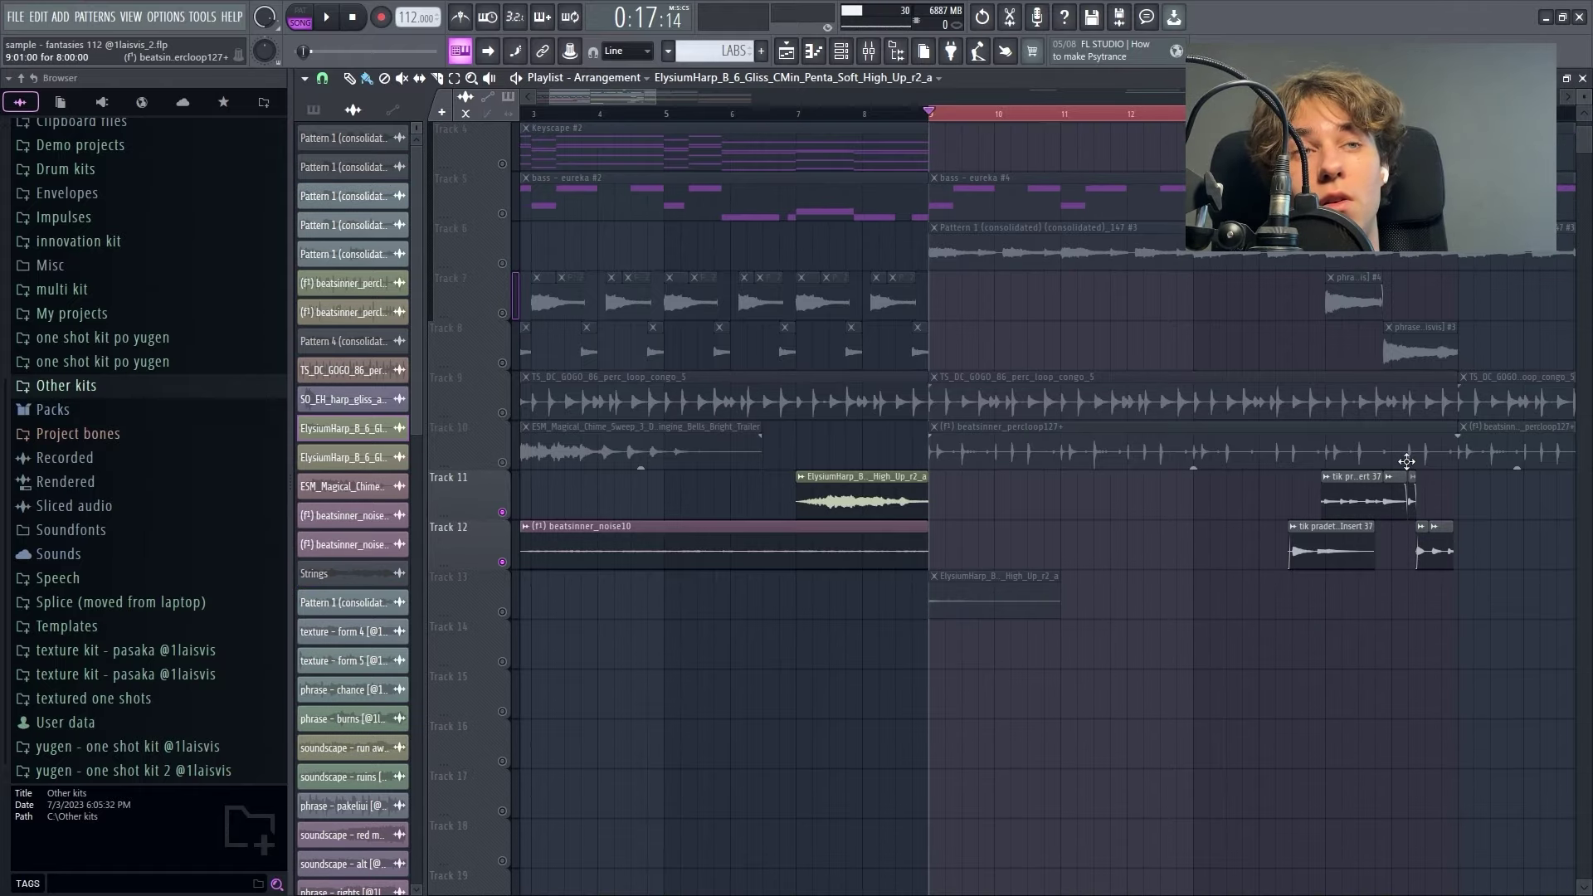
pyautogui.scroll(3, 1430, 435)
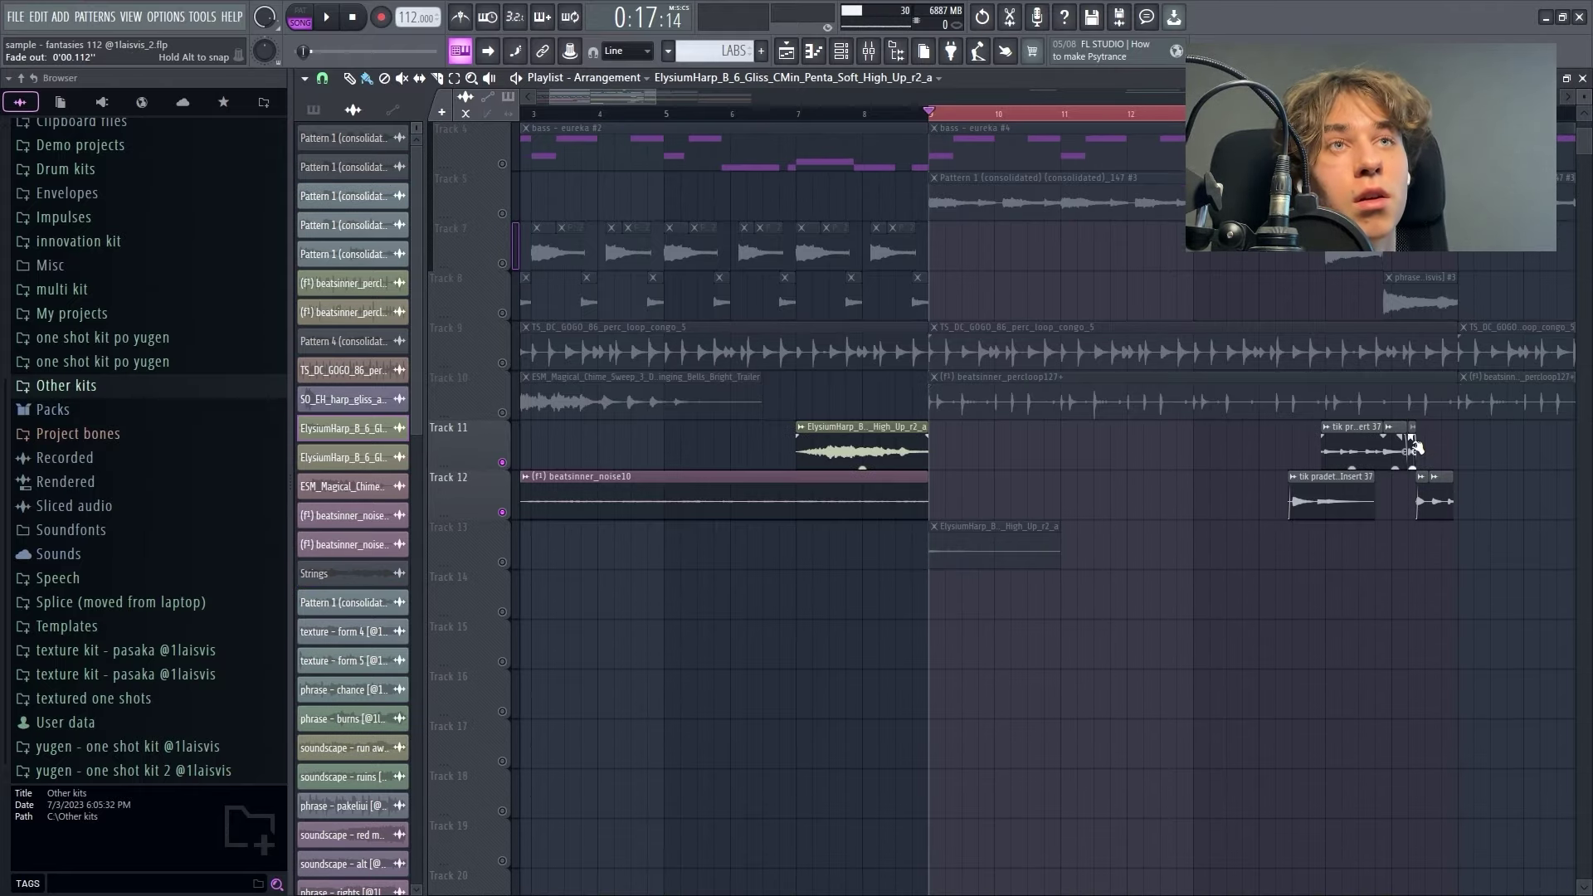
pyautogui.press('space')
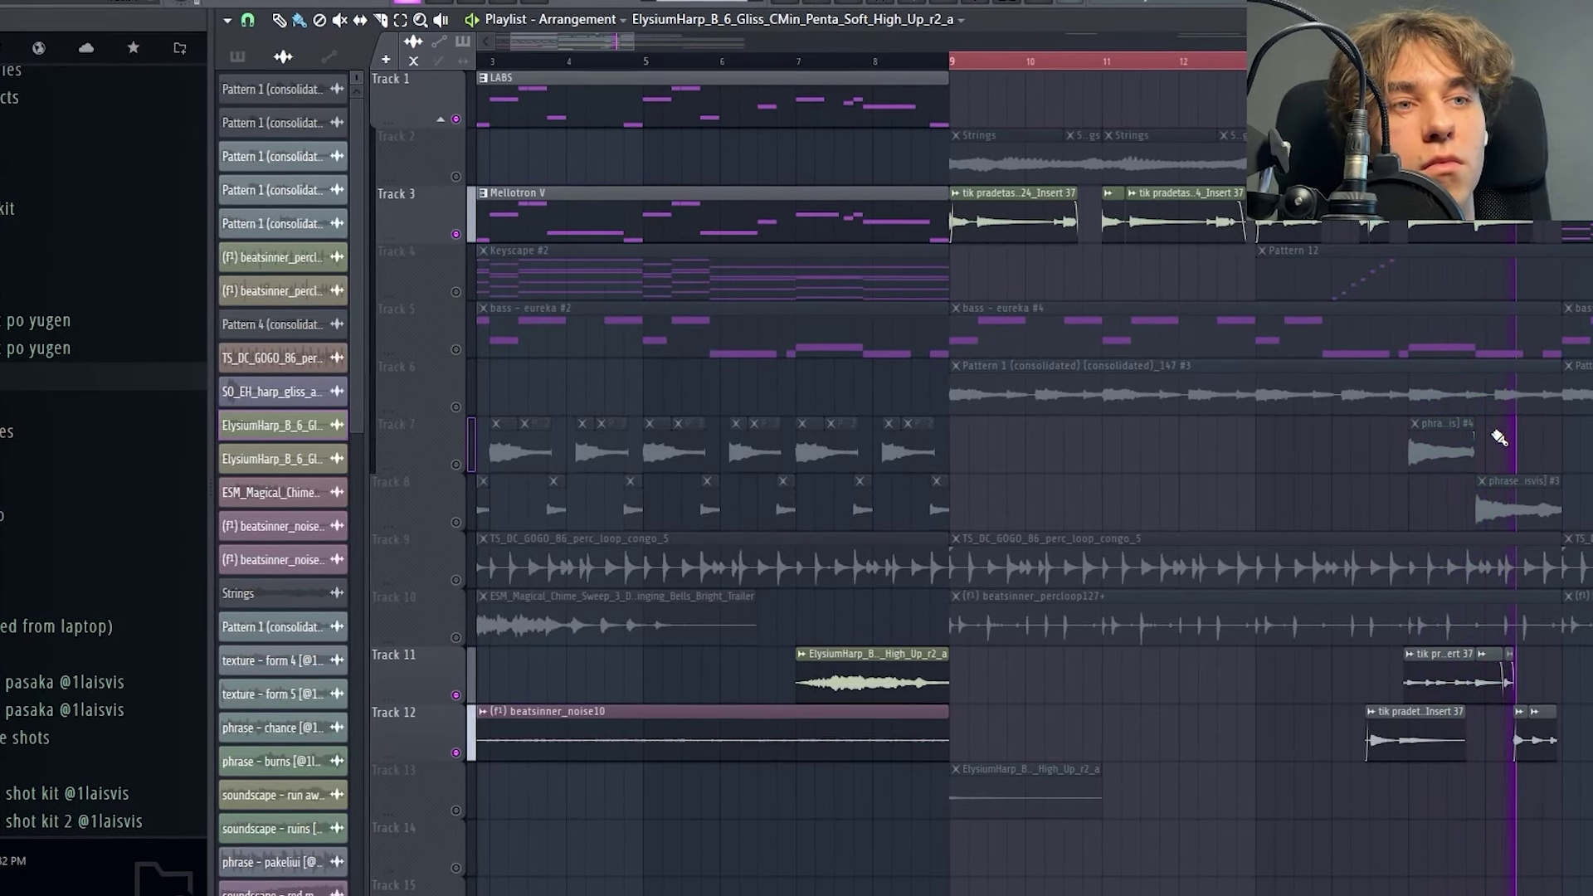
pyautogui.press('space')
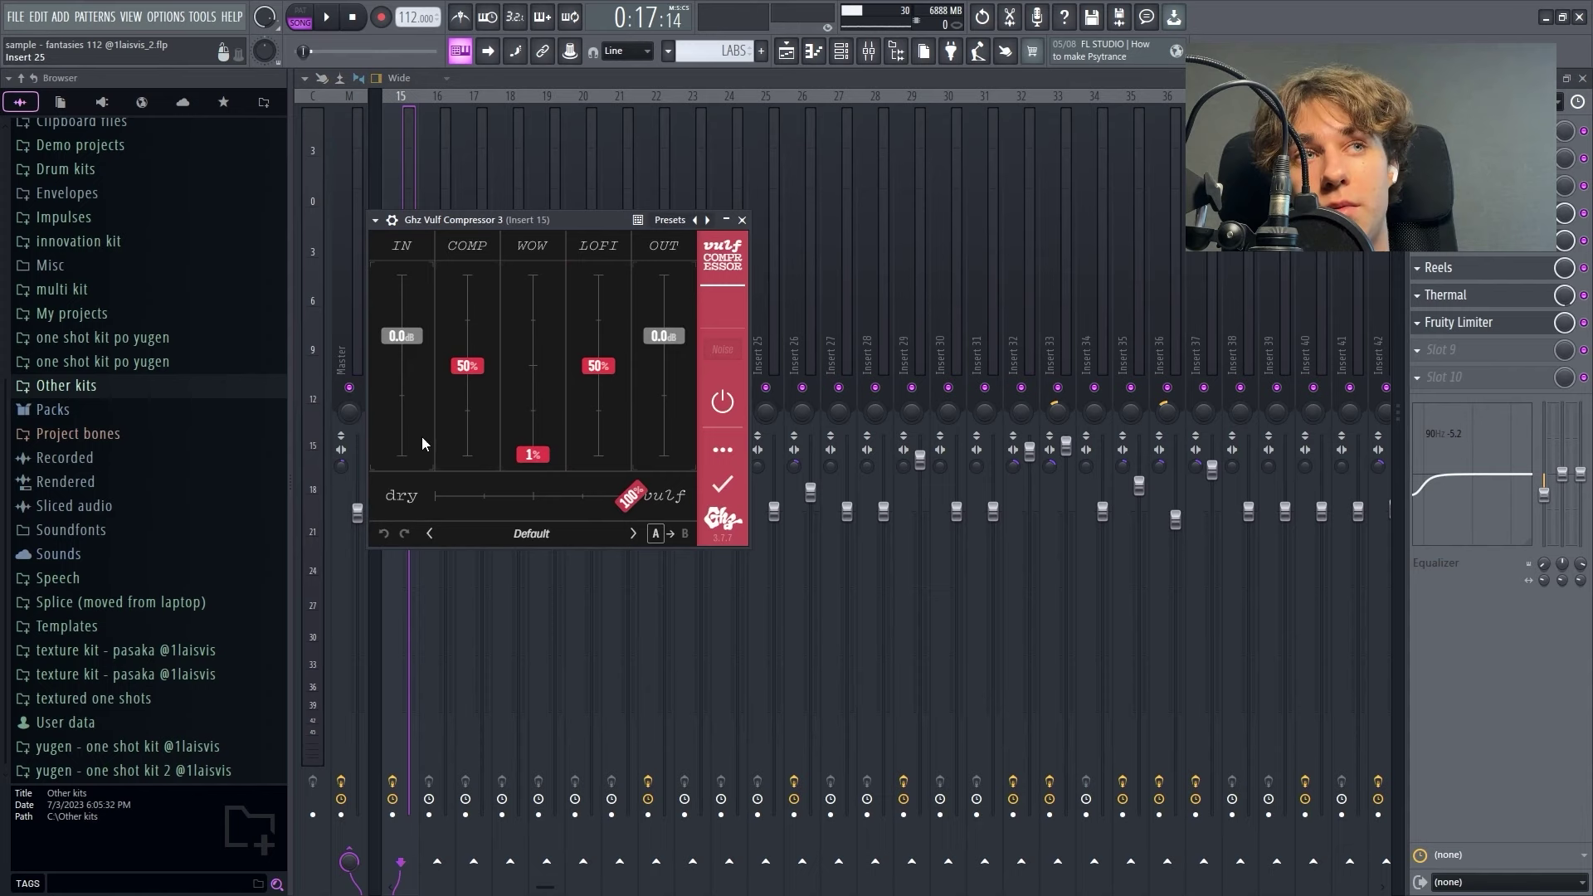
# Inspect the Reels, Thermal and Fruity Limiter effects on mixer Insert 15 and return to the playlist.
pyautogui.click(1472, 473)
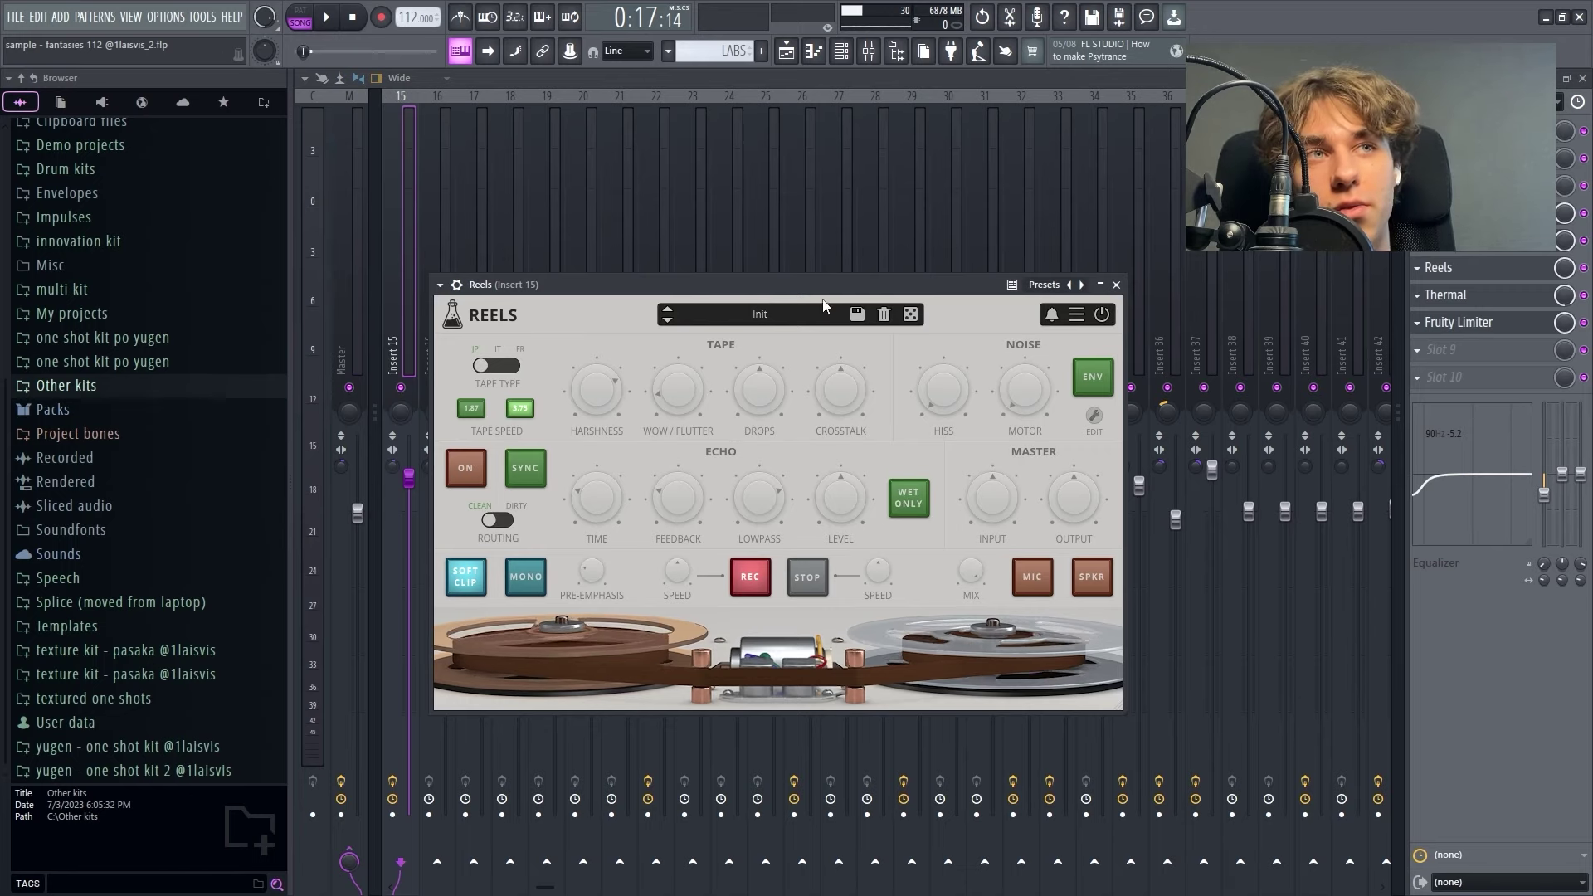
pyautogui.click(1445, 295)
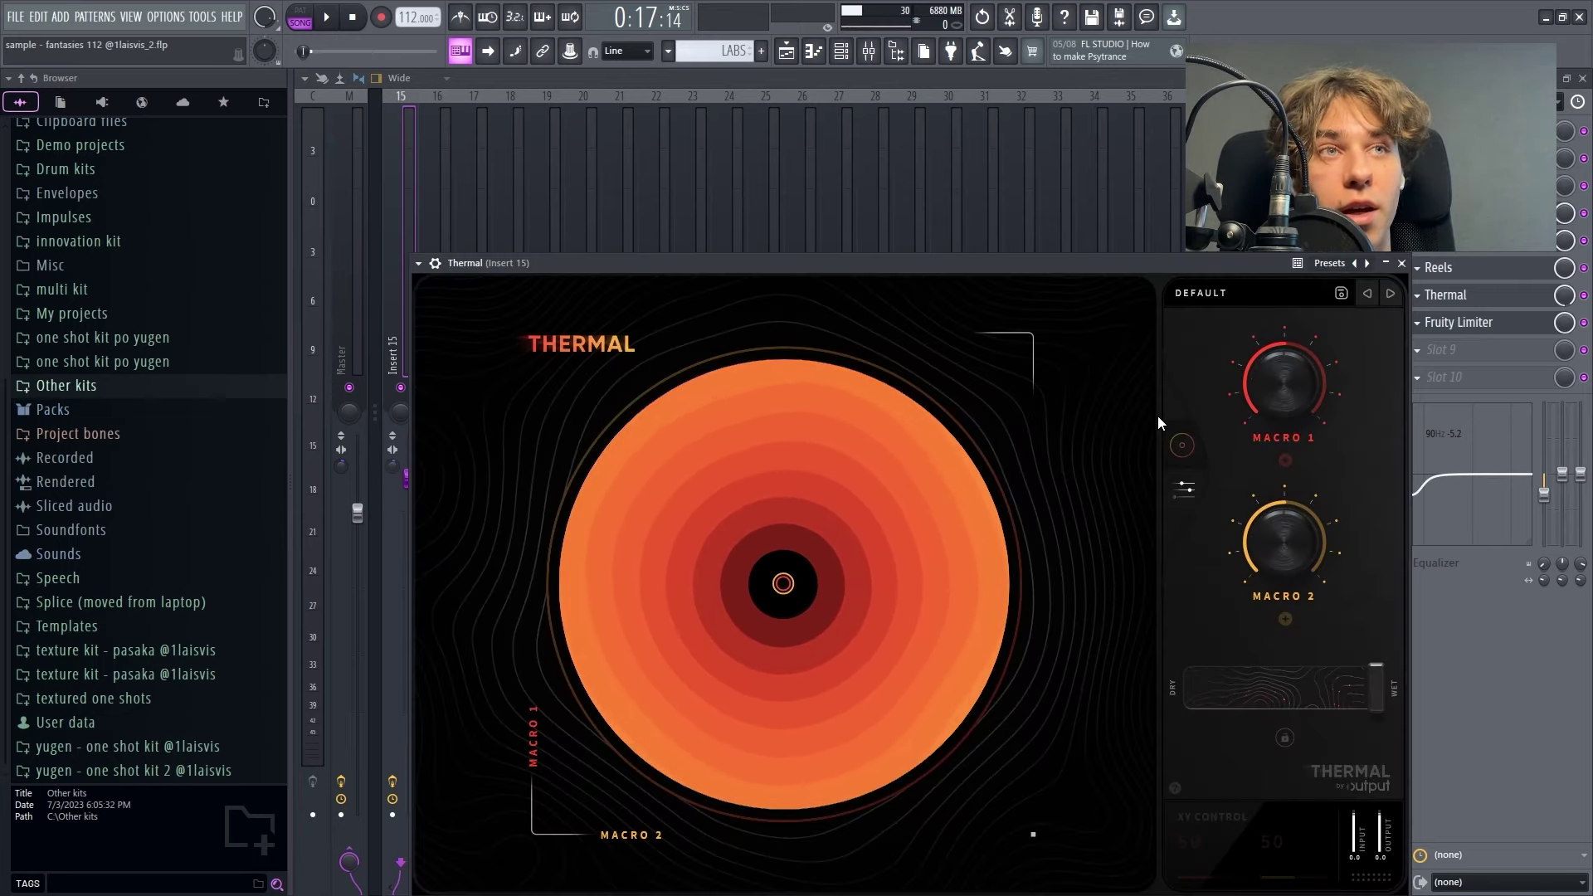
pyautogui.click(1457, 322)
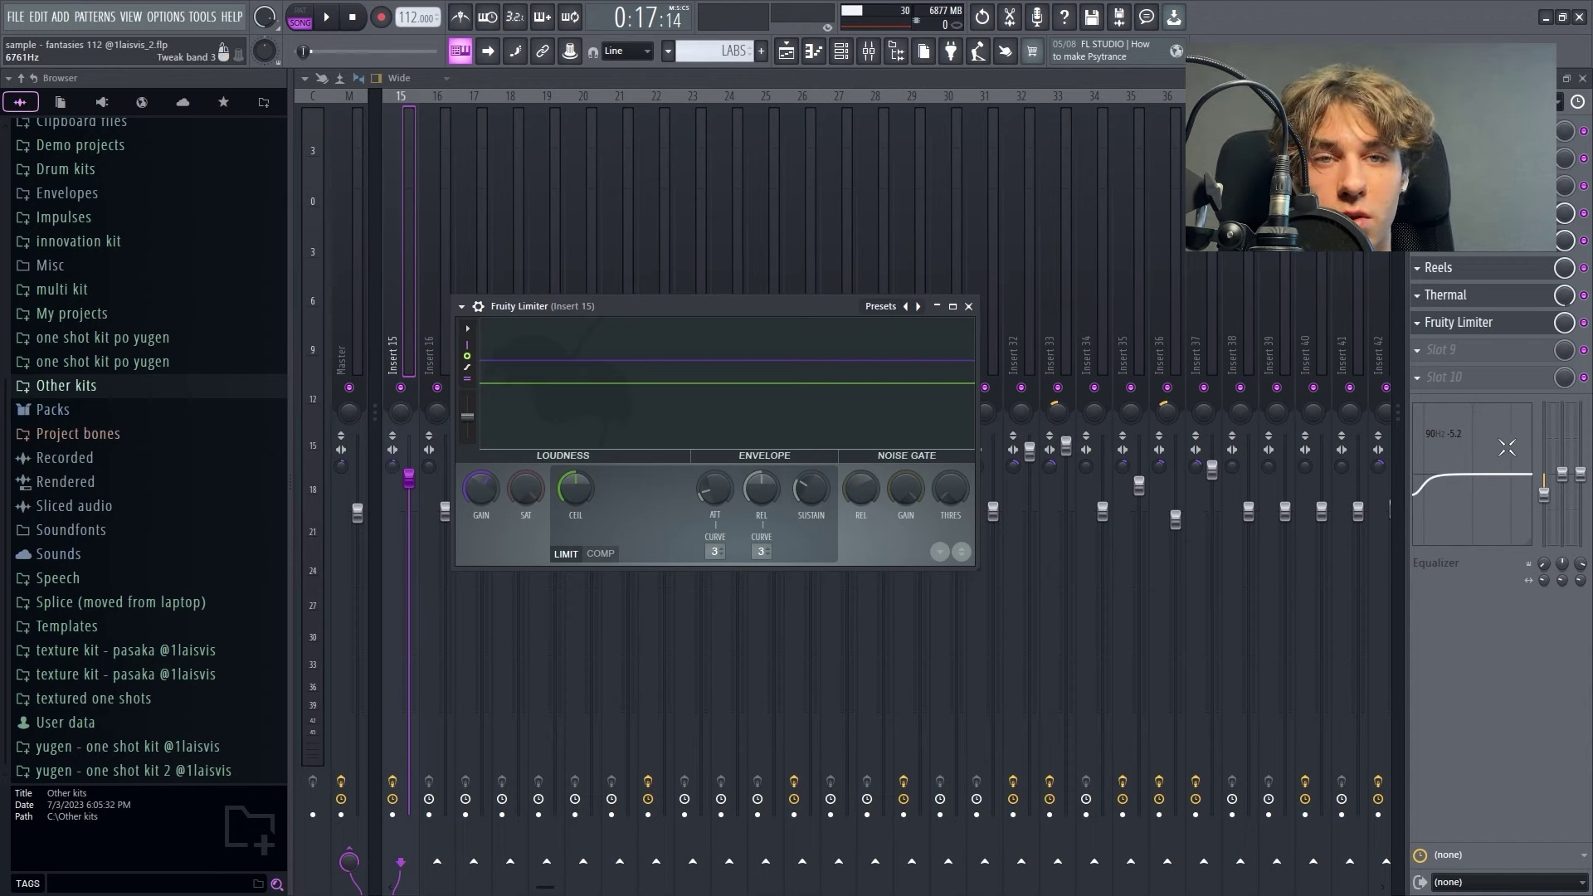
pyautogui.click(788, 54)
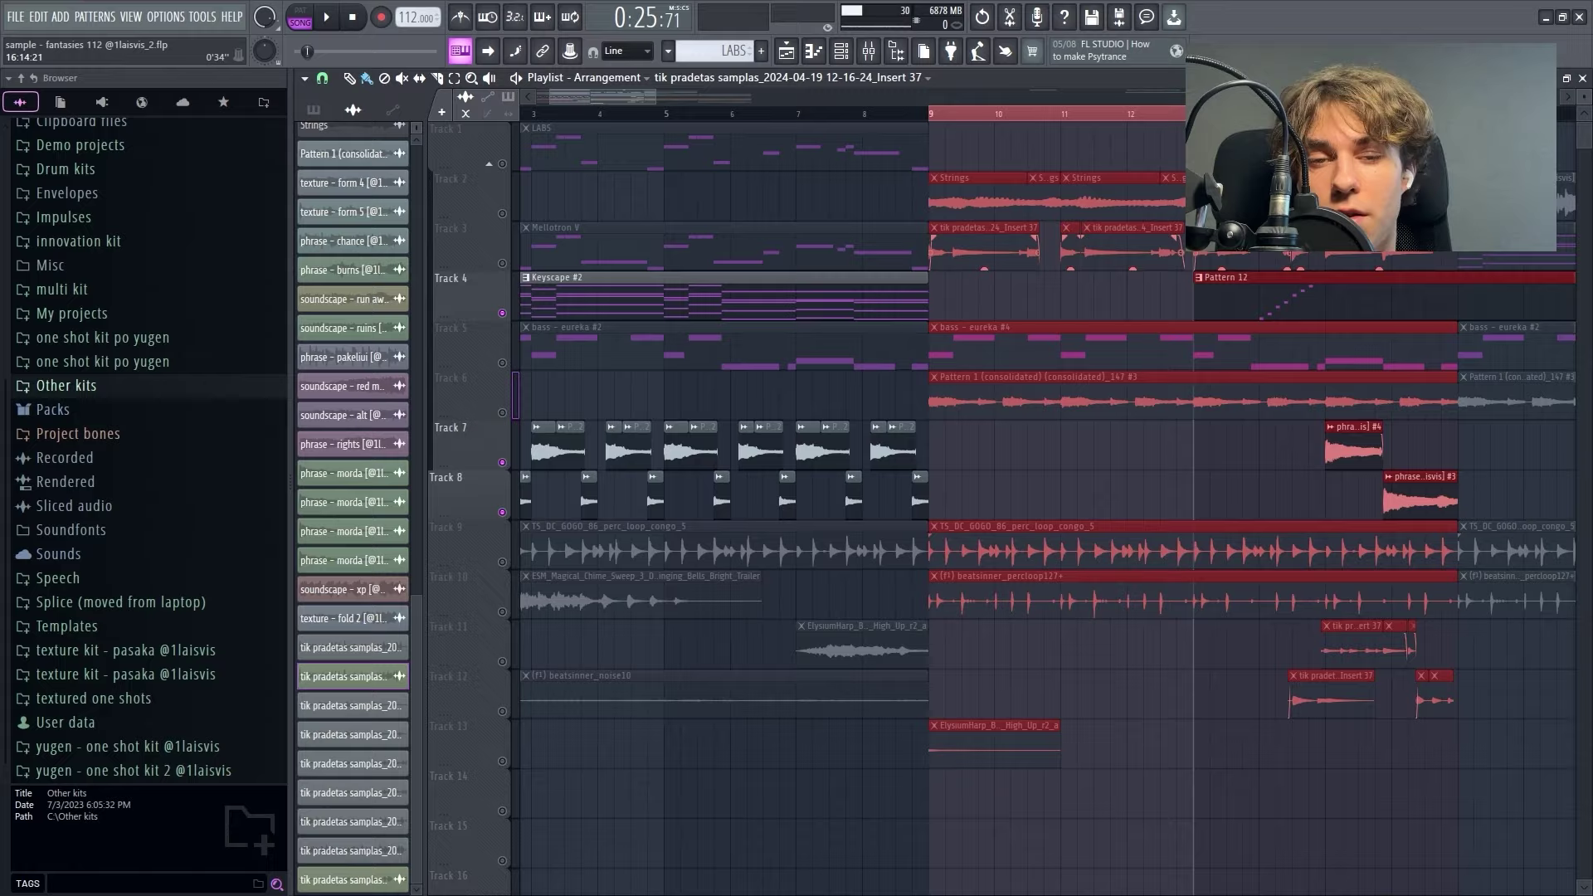
# Play the Pattern 12 section and inspect its Kontakt instrument and the effects on mixer Insert 36.
pyautogui.press('space')
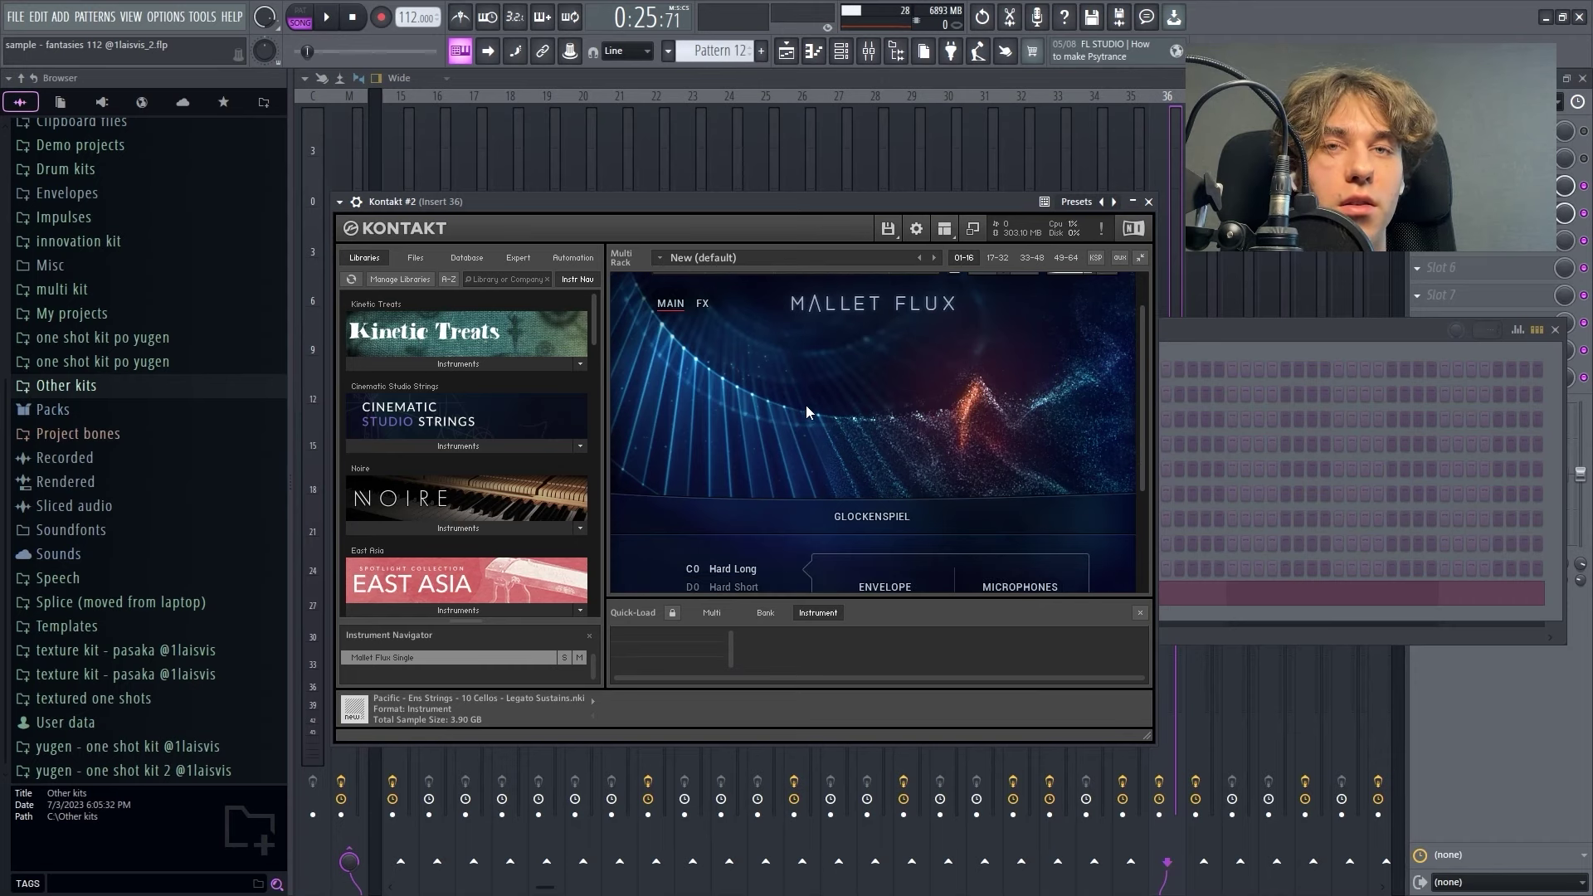
pyautogui.scroll(-1, 805, 405)
pyautogui.scroll(-1, 833, 396)
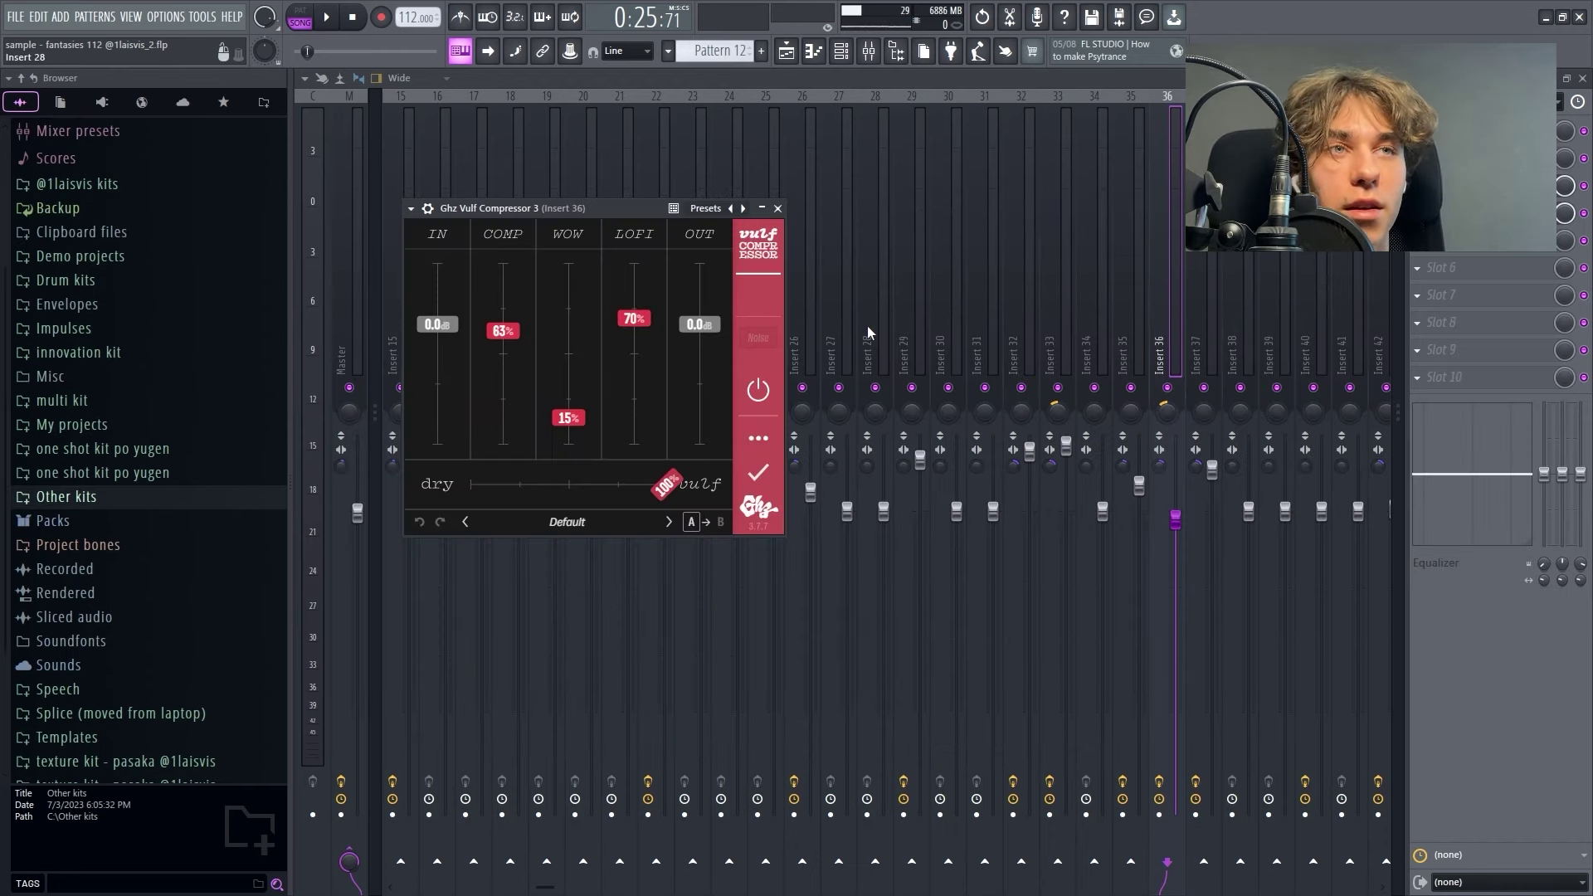
pyautogui.click(1444, 157)
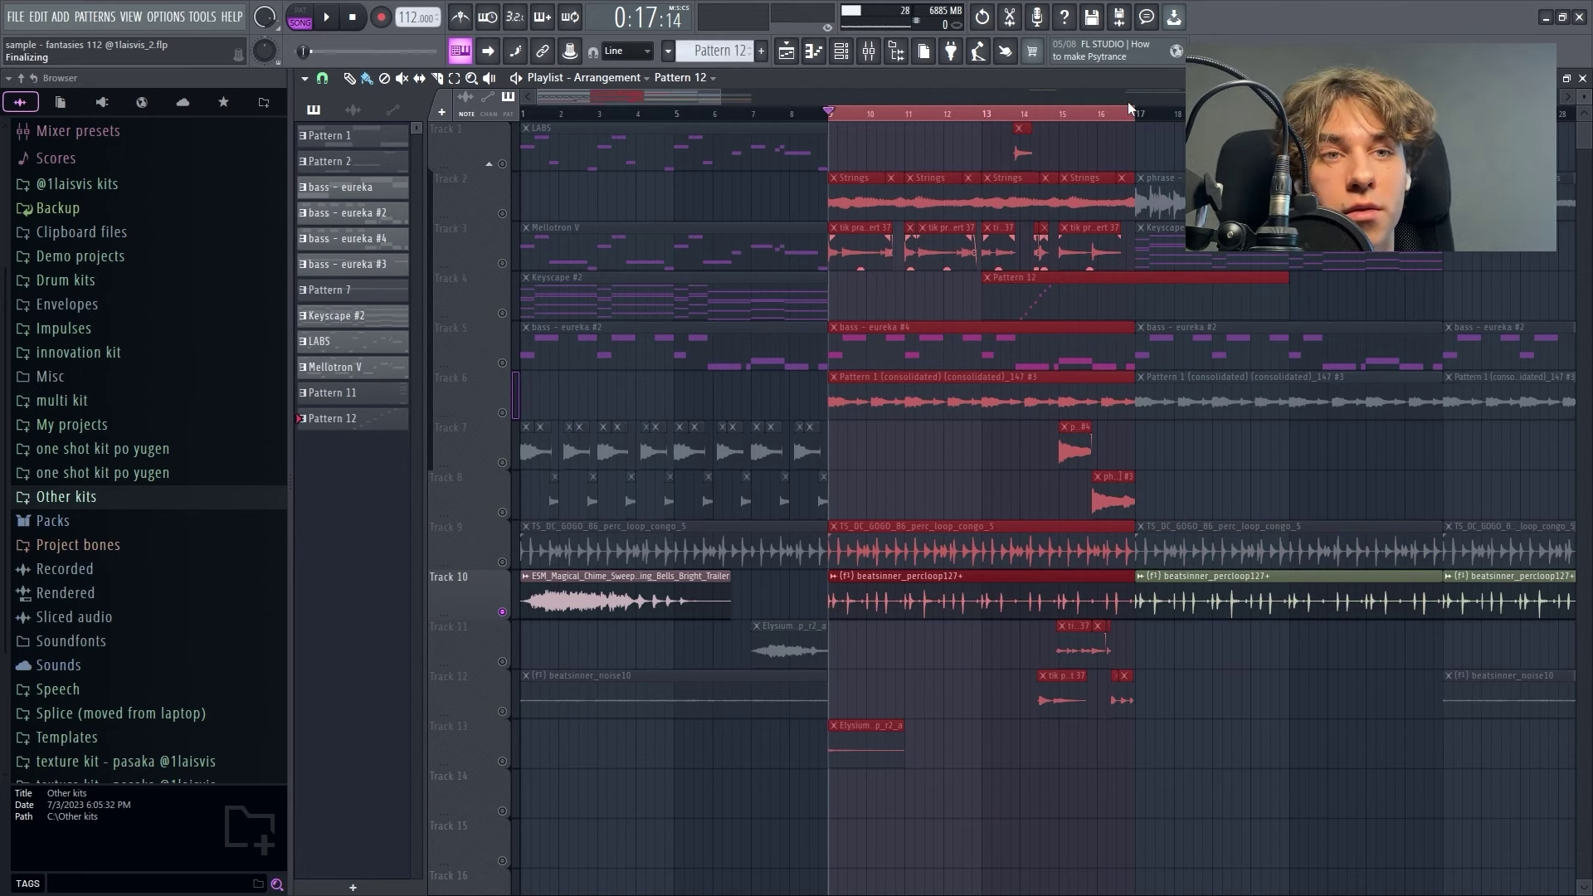
# Play the soloed beatsinner_percloop127+ clip on Track 10 over bars 9 to 16.
pyautogui.press('space')
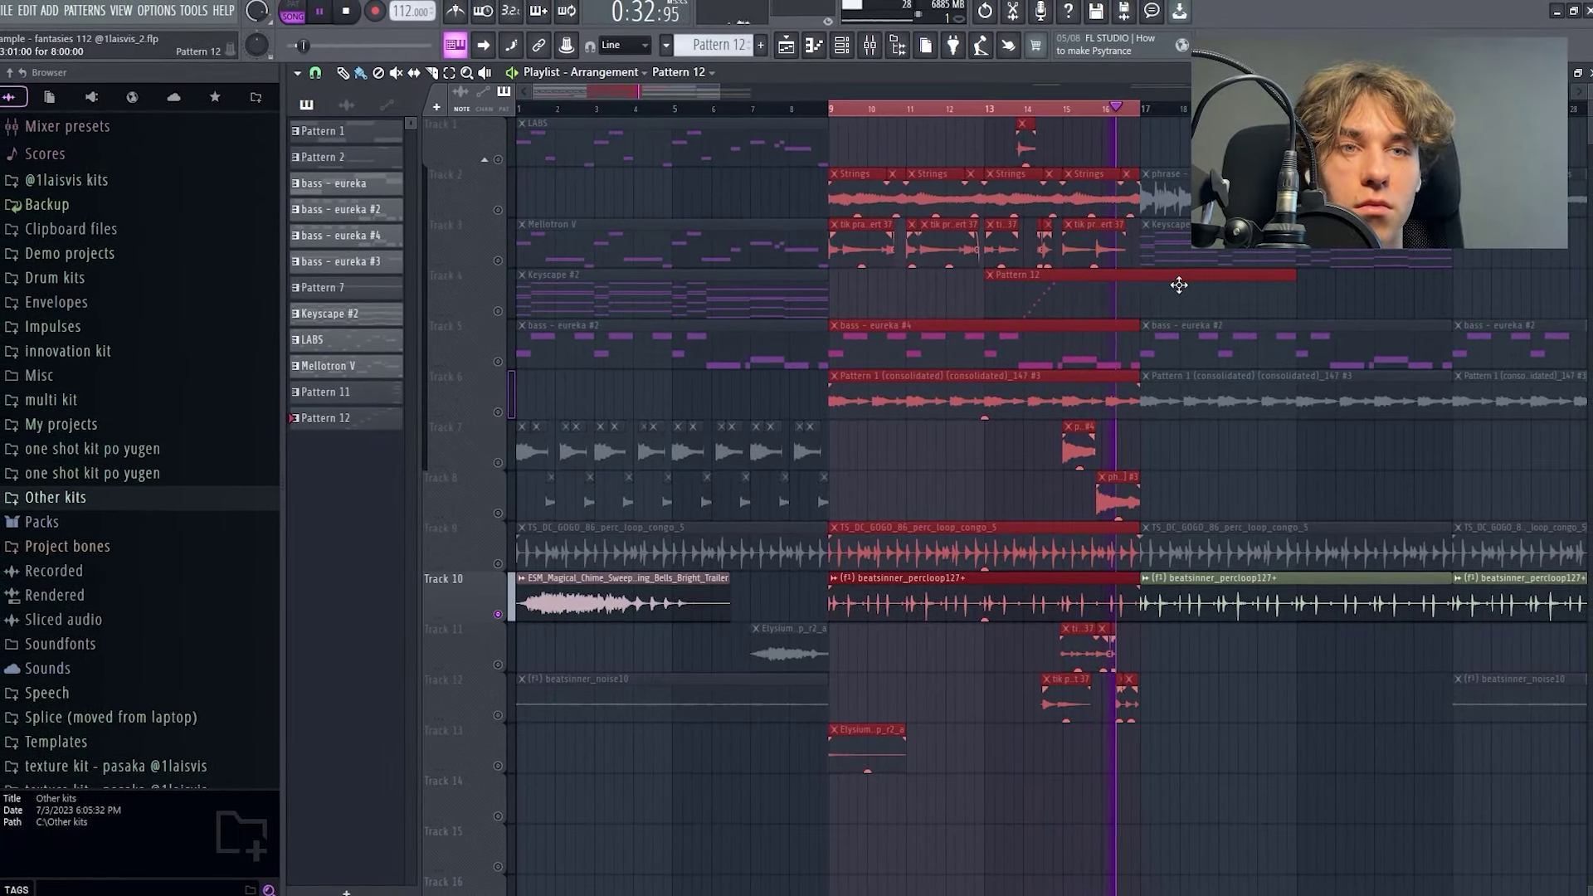
pyautogui.press('space')
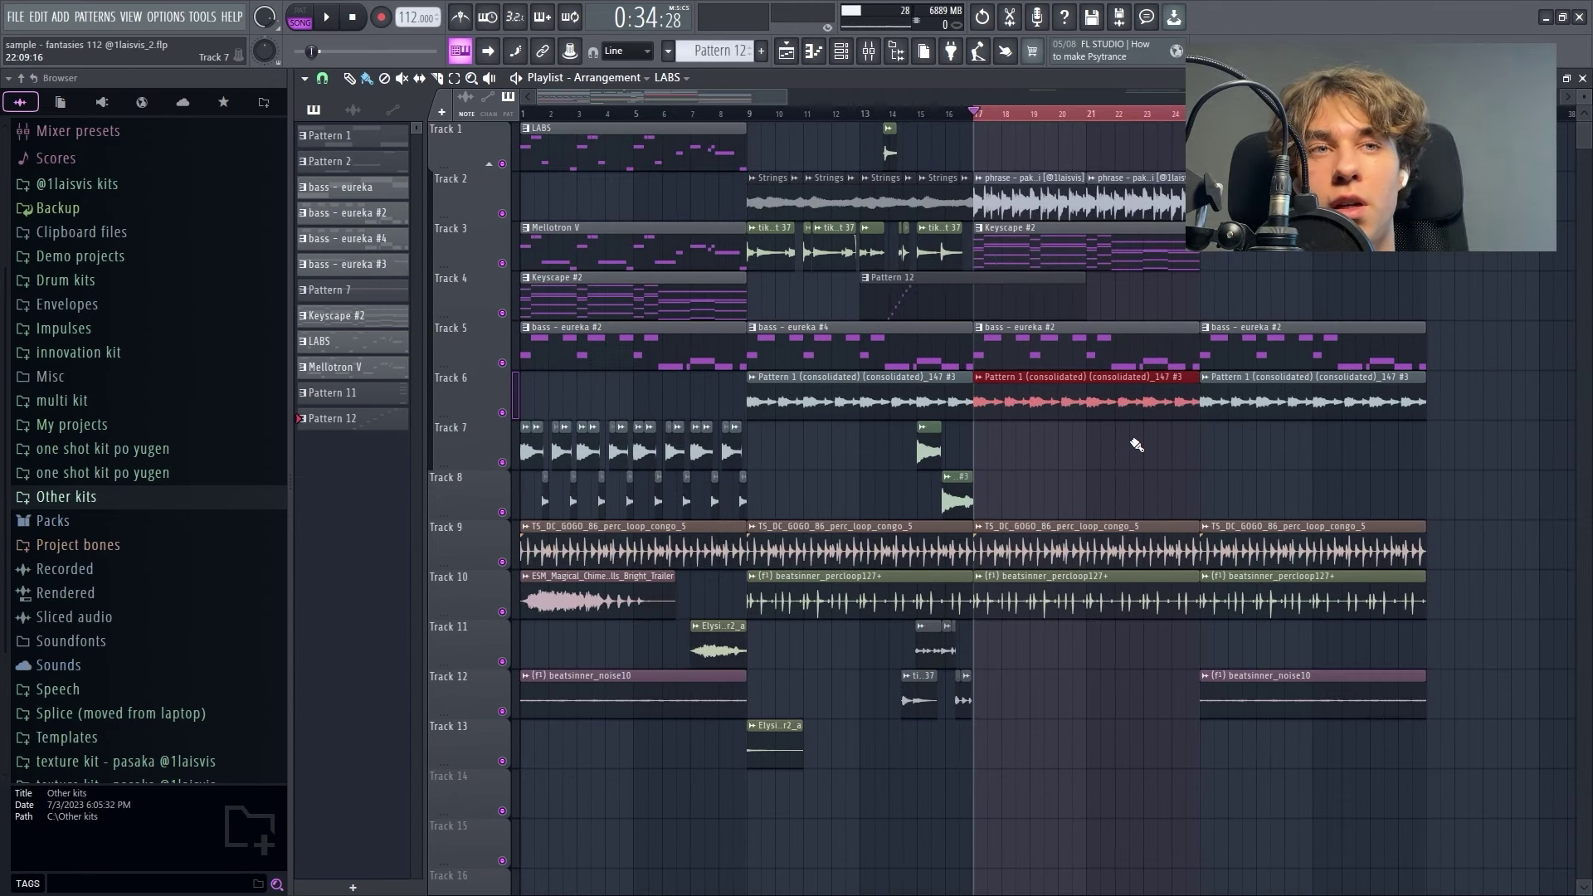
# Select the drum clips on Tracks 7 and 8 in bars 1 to 8, followed by the section from bar 17 with Track 2 soloed.
pyautogui.click(990, 438)
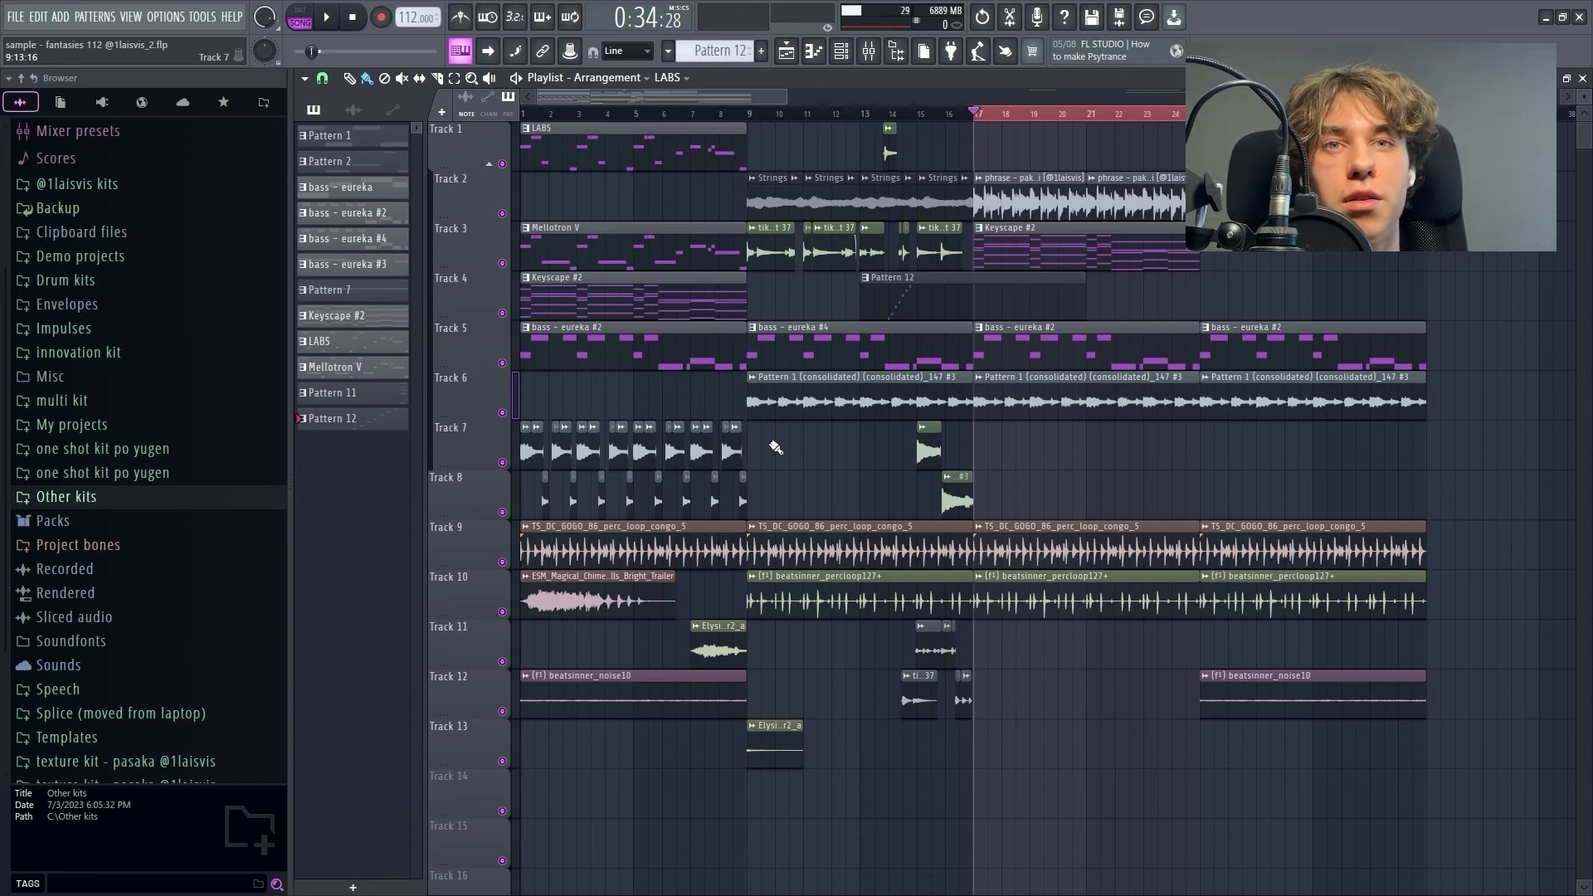
pyautogui.moveTo(798, 516); pyautogui.dragTo(524, 423)
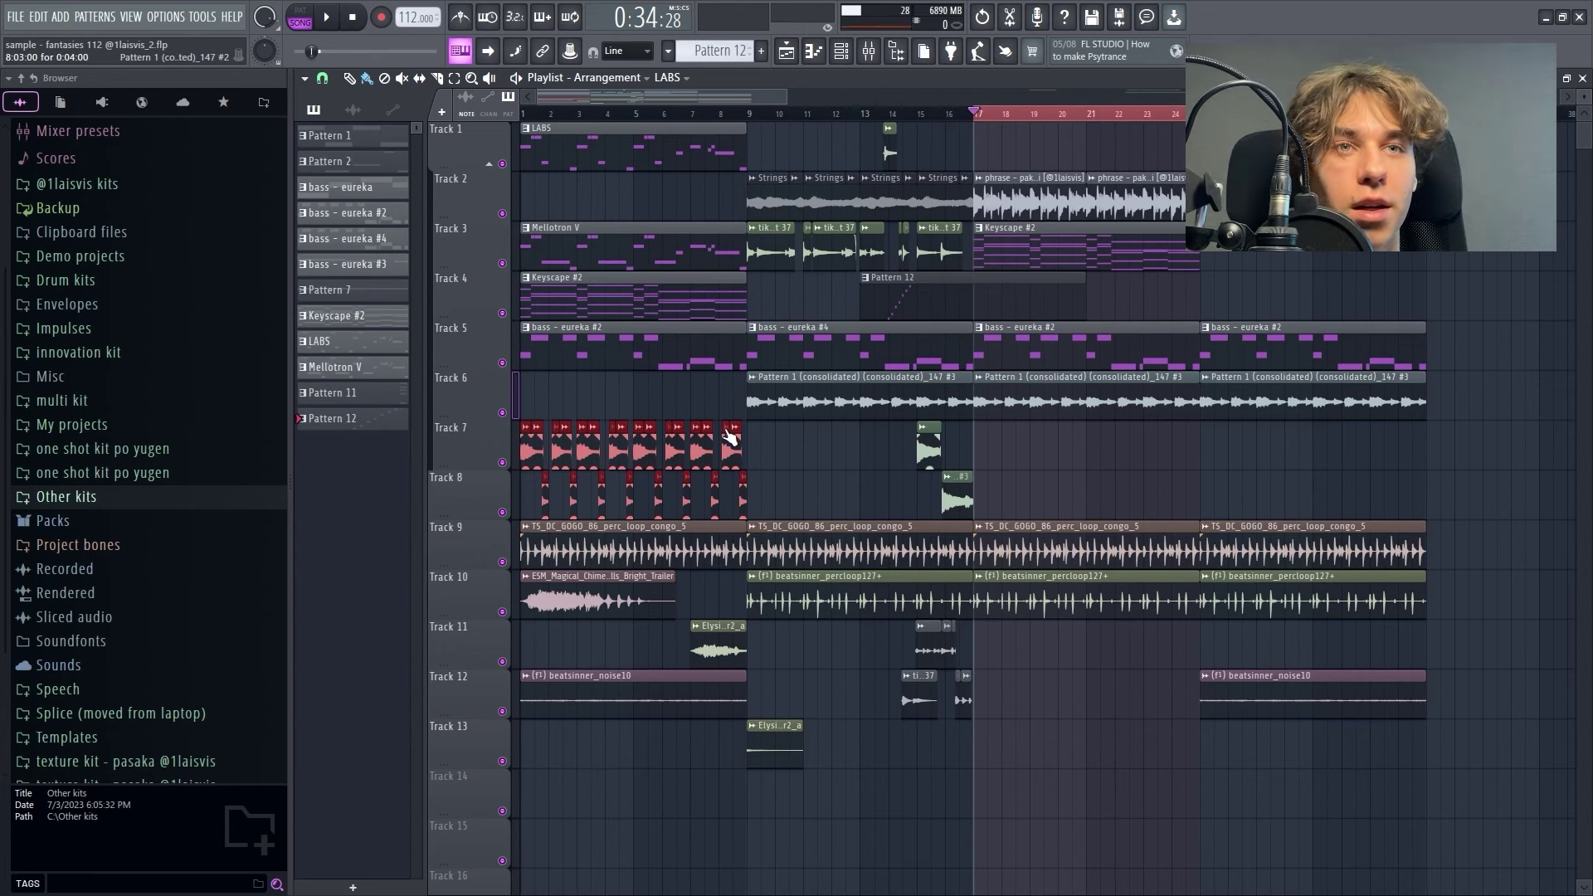
pyautogui.hotkey('ctrl', 'a')
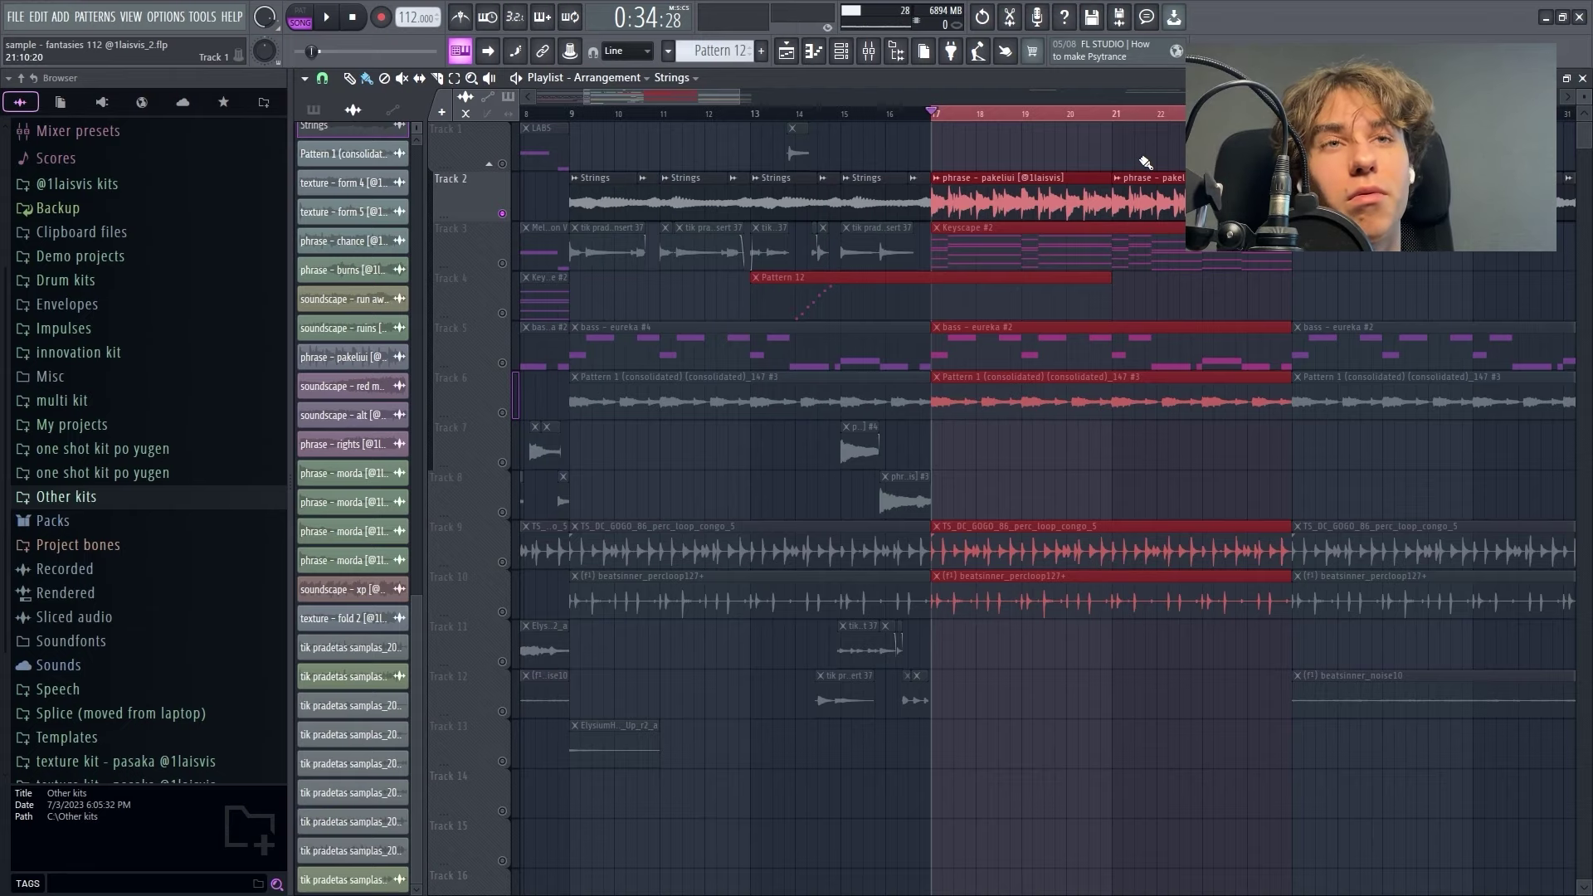
# Play the soloed phrase - pakeliui clips from bar 17, and play them again with Track 3's Keyscape #2 chords added.
pyautogui.press('space')
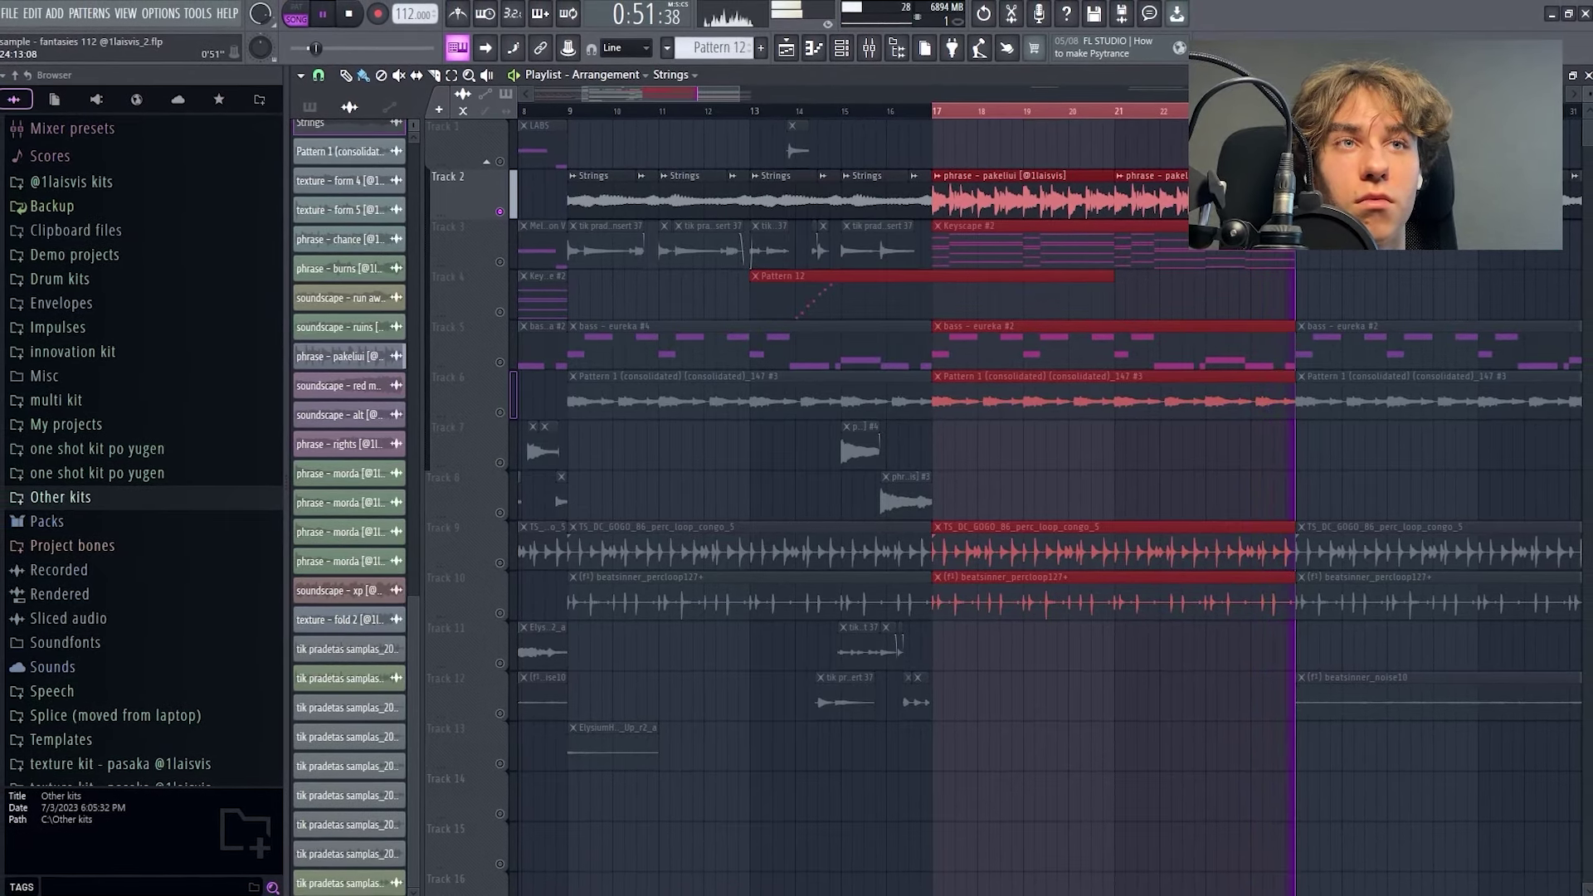
pyautogui.press('space')
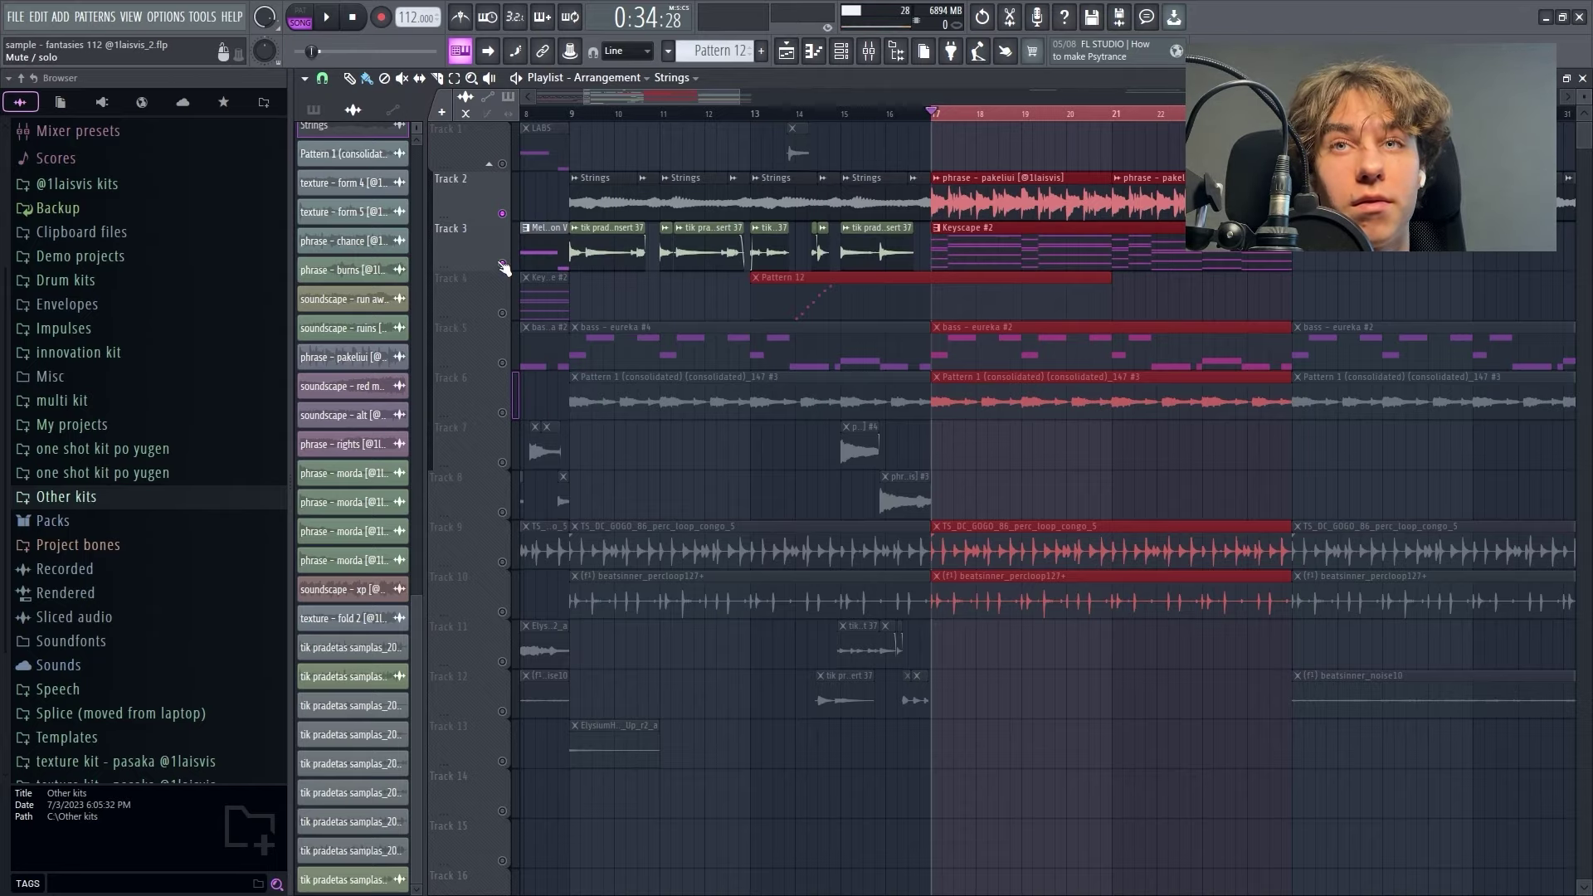
pyautogui.press('space')
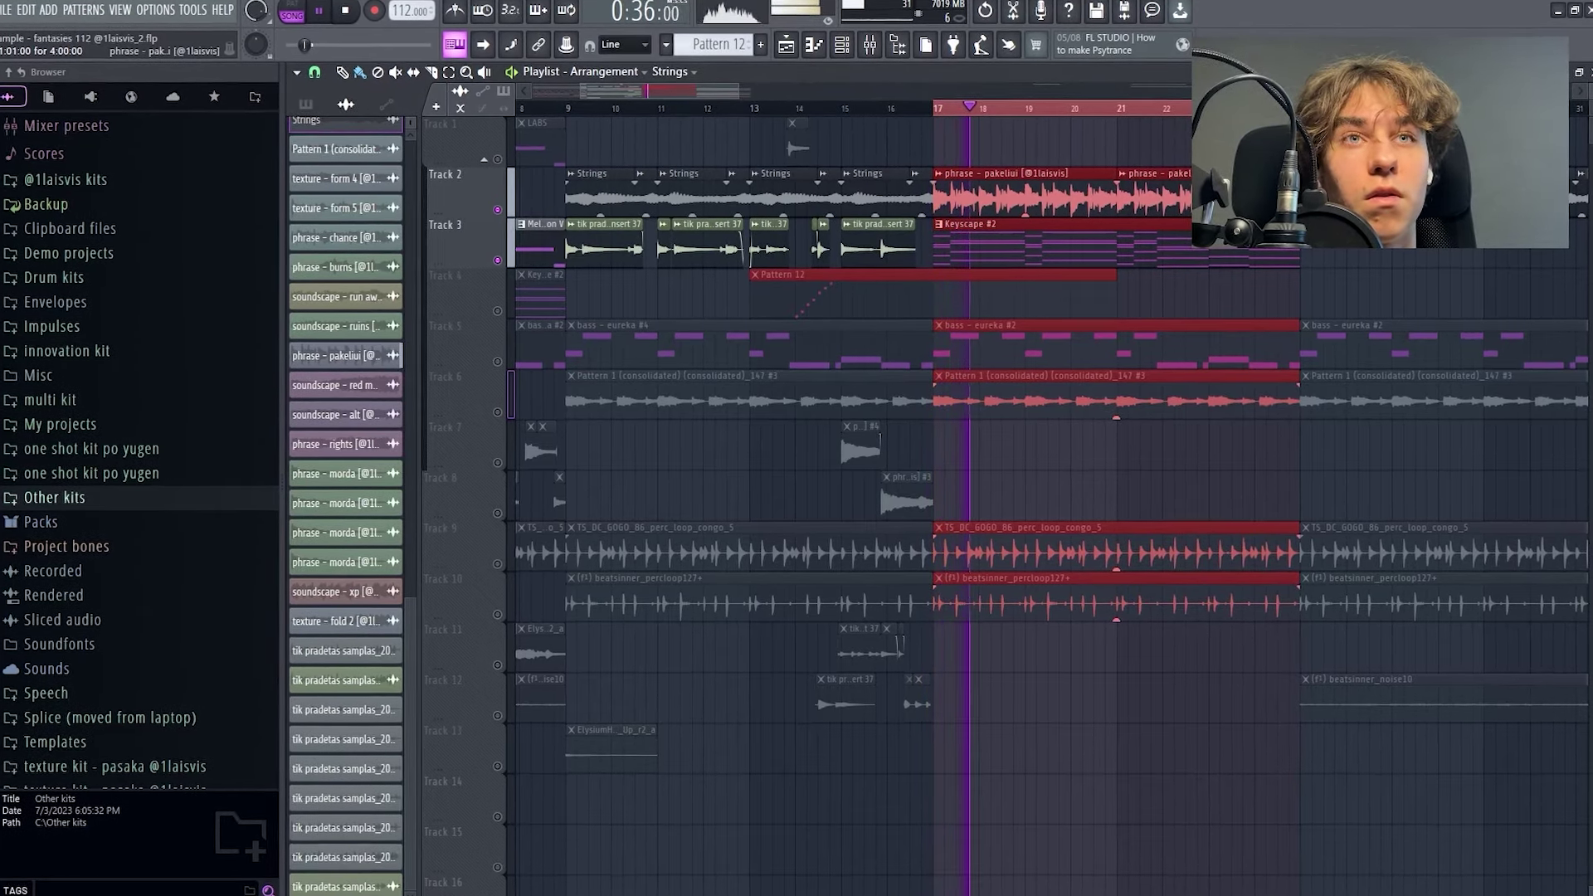